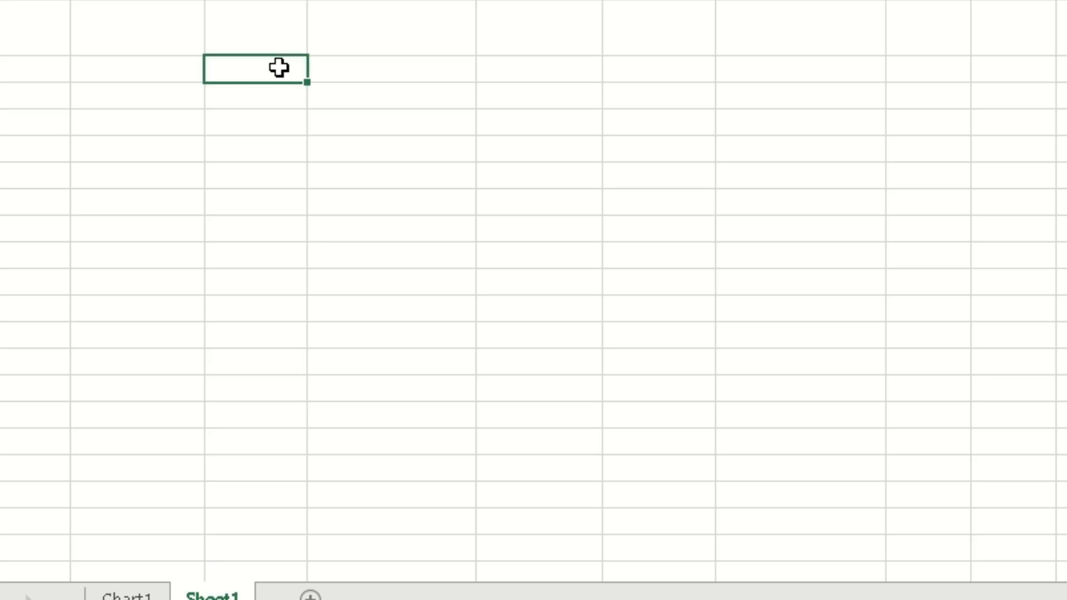
Paste the copied Site A table (species1–species11 with individual counts) below the formula.
{"action": "right_click", "coordinate": [279, 68]}
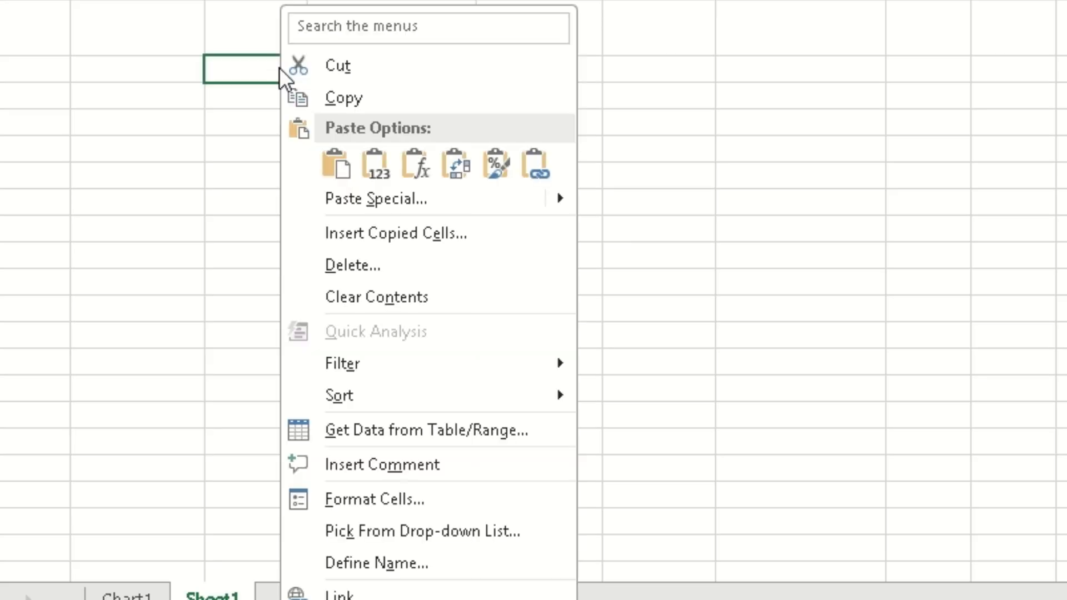
{"action": "left_click", "coordinate": [405, 162]}
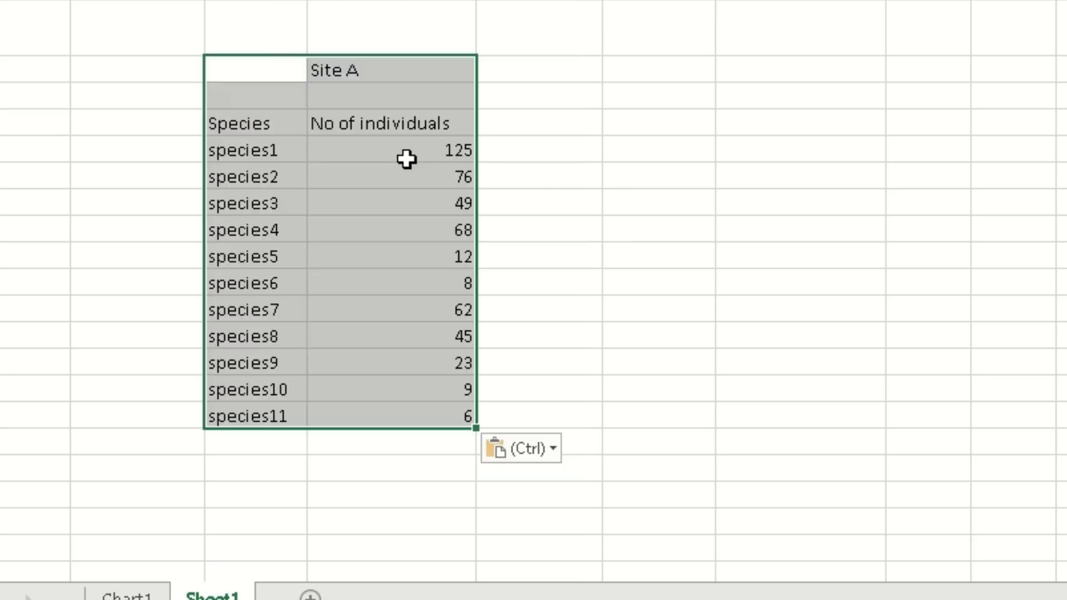
{"action": "left_click", "coordinate": [669, 160]}
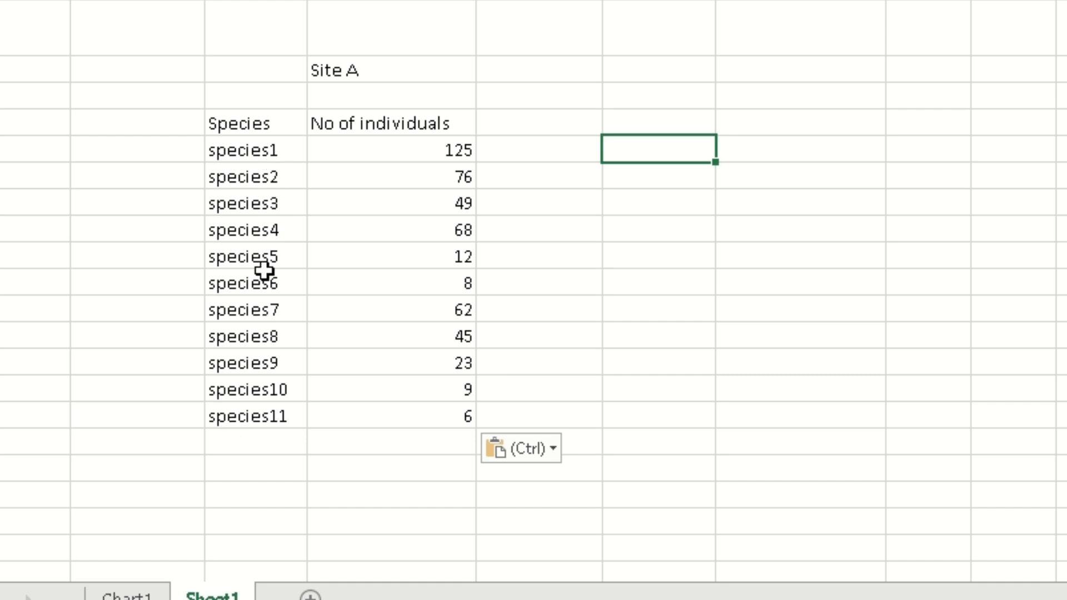
{"action": "left_click", "coordinate": [244, 501]}
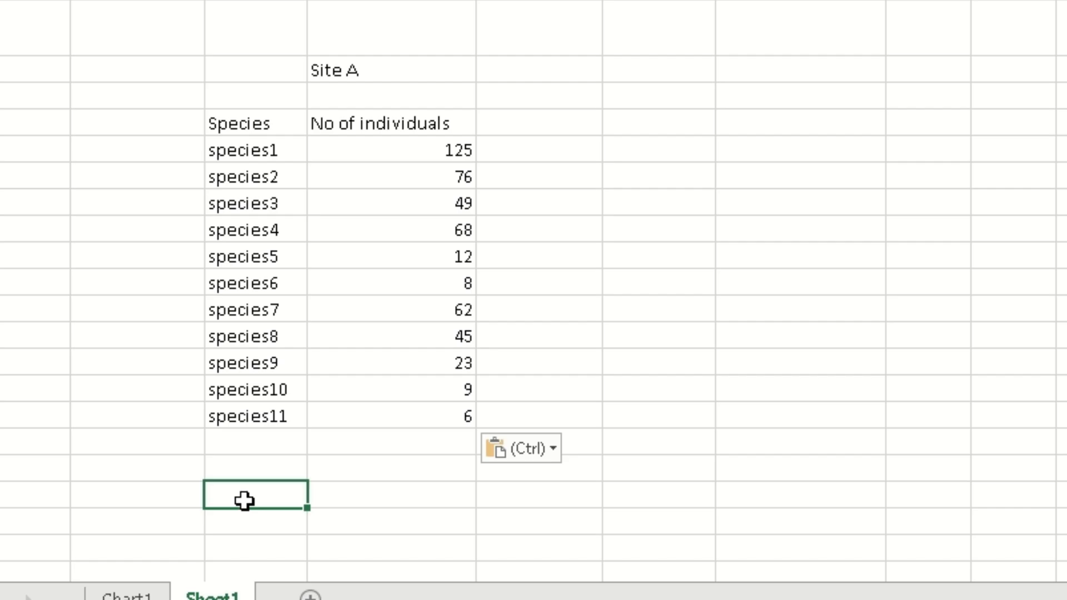
Write 'species richness = 11' in C85 beneath the Site A table.
{"action": "type", "text": "species richness = 11"}
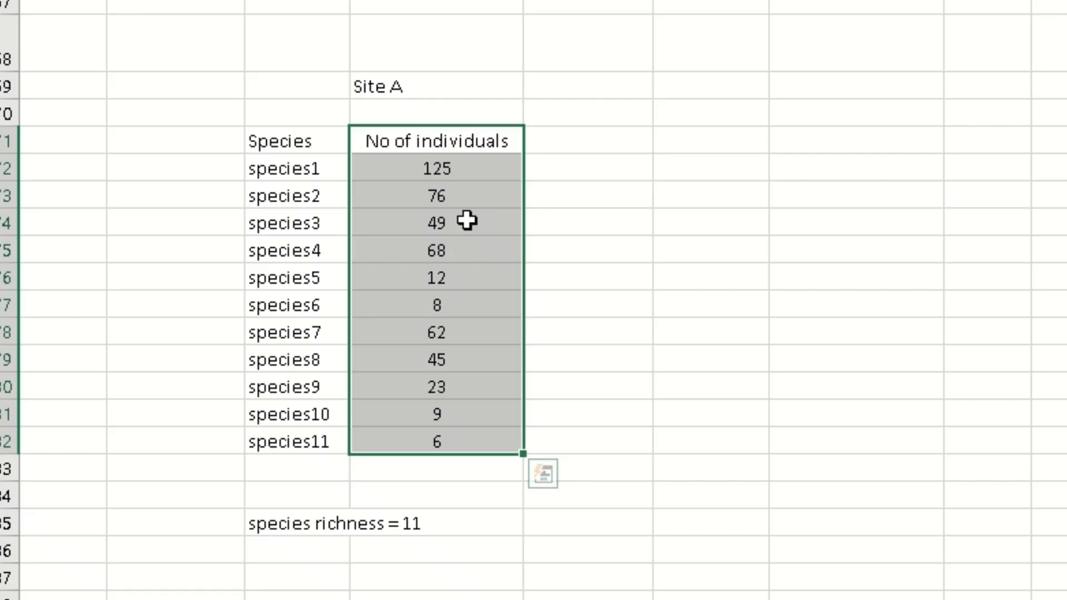
{"action": "left_click", "coordinate": [284, 299]}
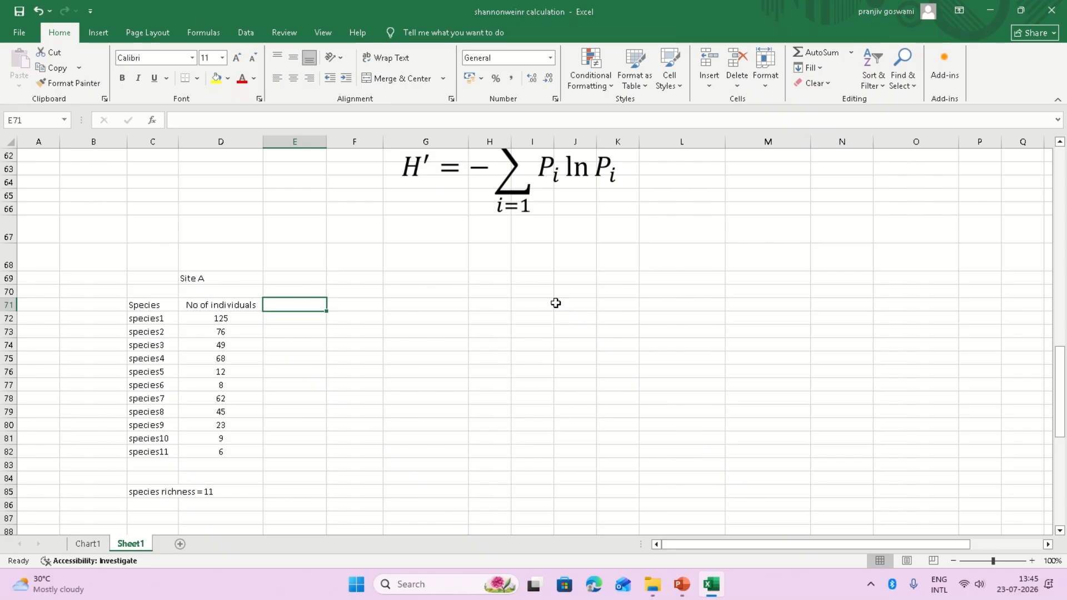
{"action": "scroll", "coordinate": [556, 302], "scroll_direction": "up", "scroll_amount": 4}
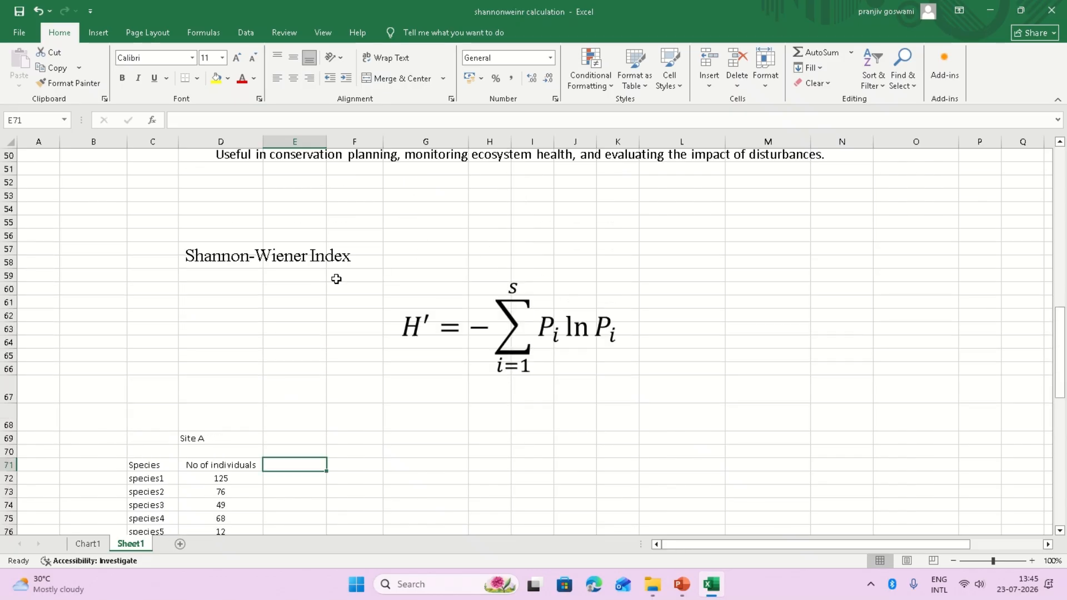
{"action": "scroll", "coordinate": [412, 259], "scroll_direction": "down", "scroll_amount": 5}
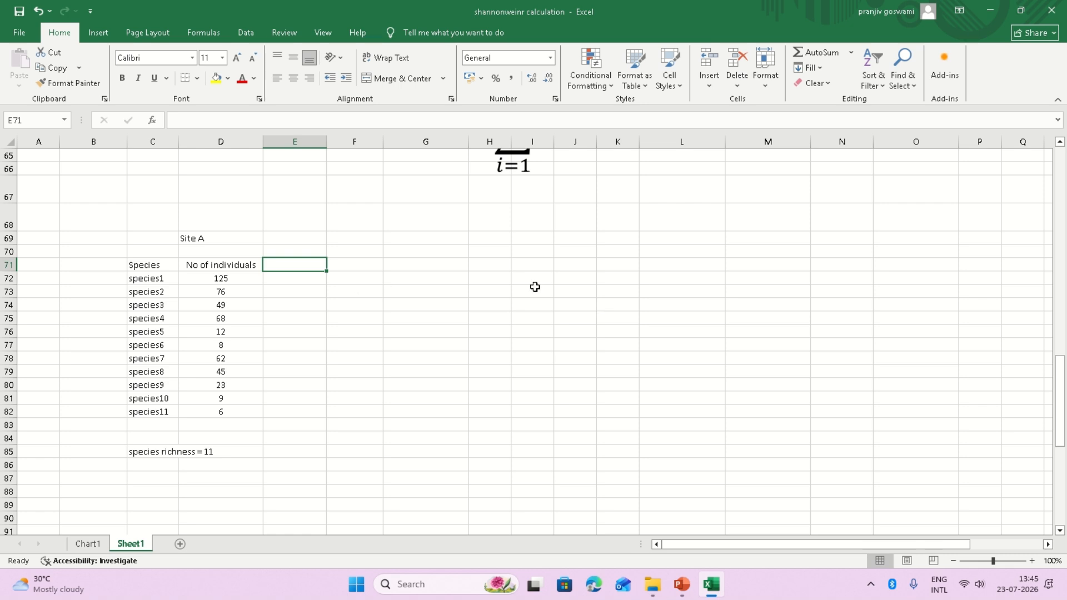
{"action": "scroll", "coordinate": [523, 307], "scroll_direction": "up", "scroll_amount": 3}
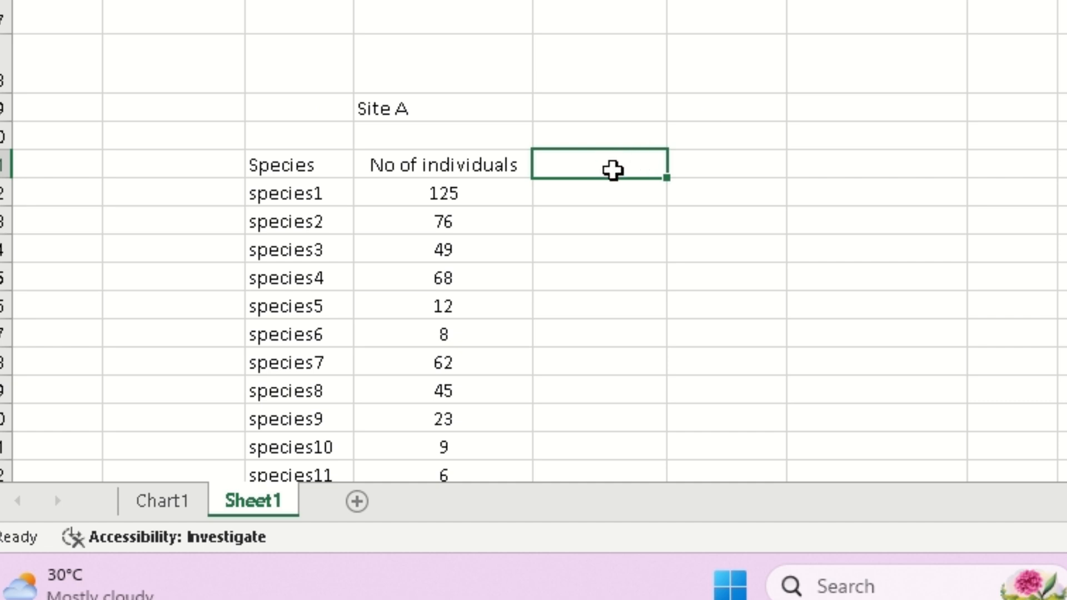
Head column E with 'Pi' and AutoSum the Site A individuals to 483.
{"action": "type", "text": "Pi"}
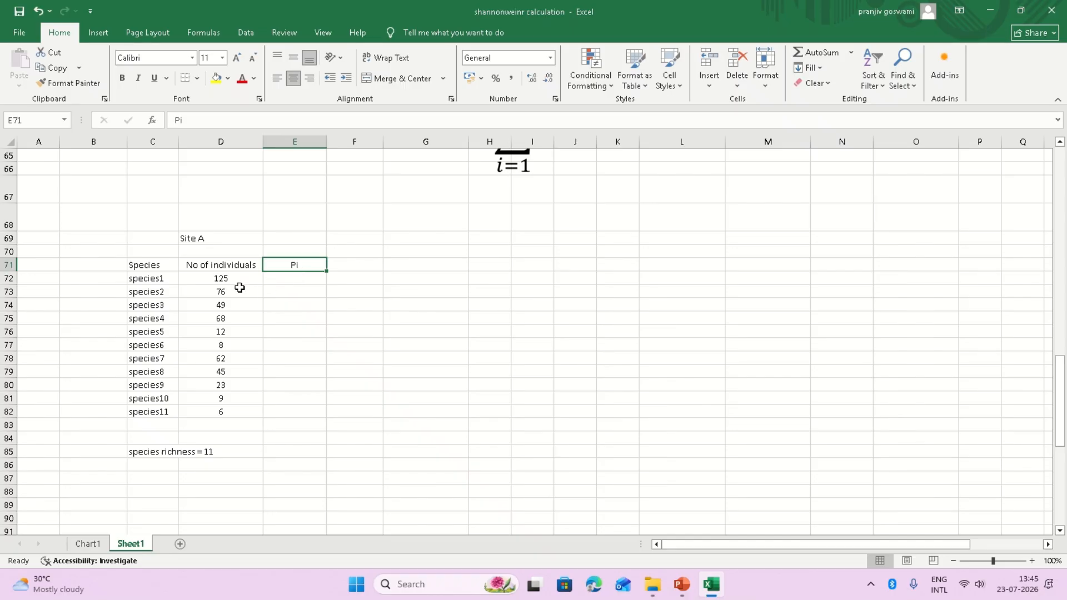
{"action": "left_click_drag", "start_coordinate": [234, 278], "coordinate": [225, 421]}
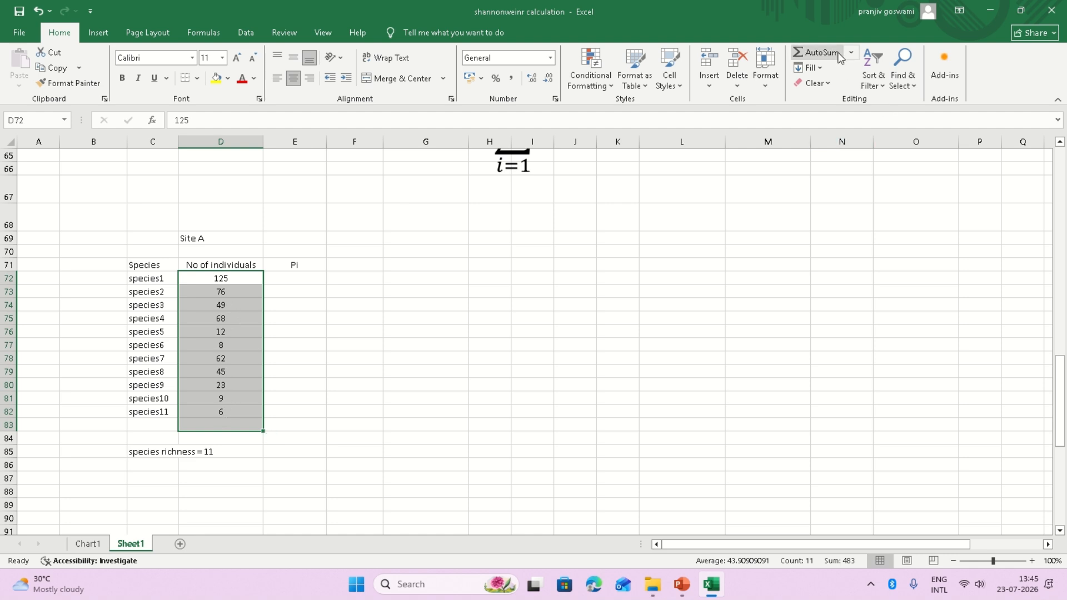
{"action": "left_click", "coordinate": [817, 51]}
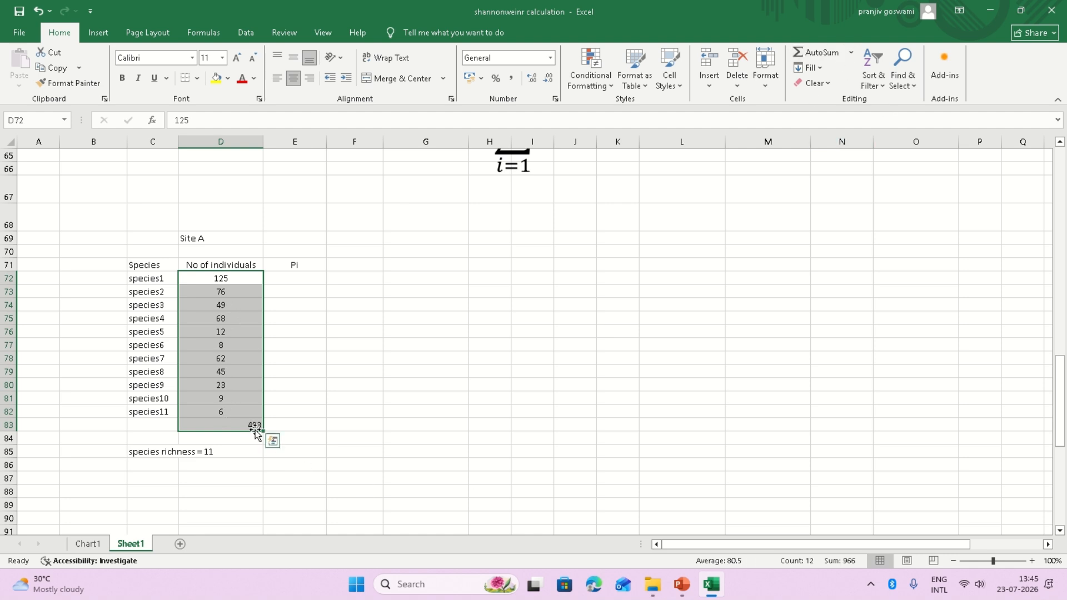
{"action": "left_click", "coordinate": [303, 425]}
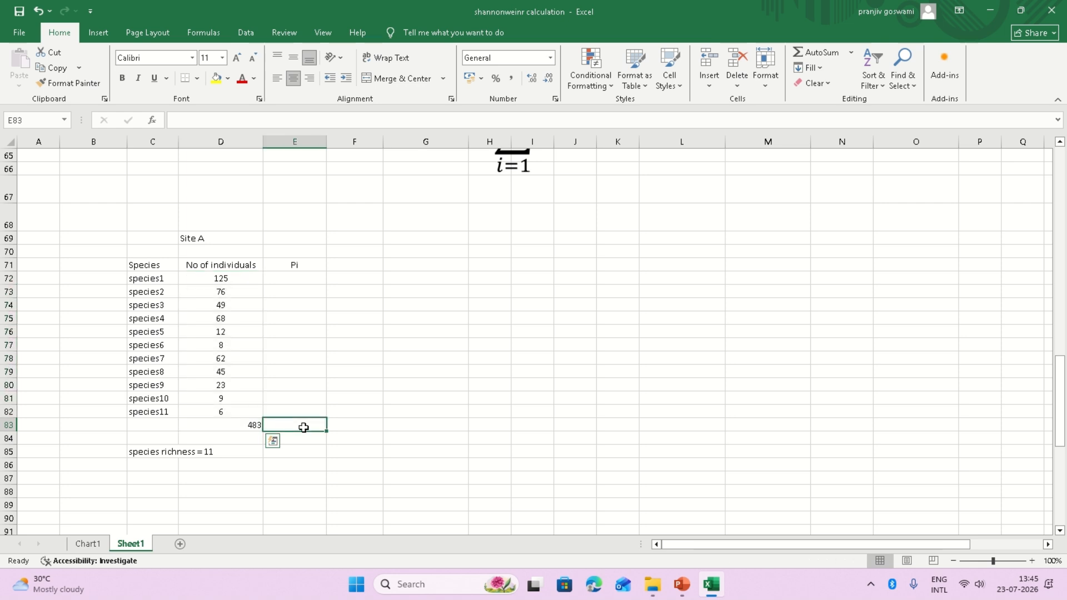
Enter =D72/$D$83 in E72 to get species1's share of the 483 total.
{"action": "left_click", "coordinate": [250, 424]}
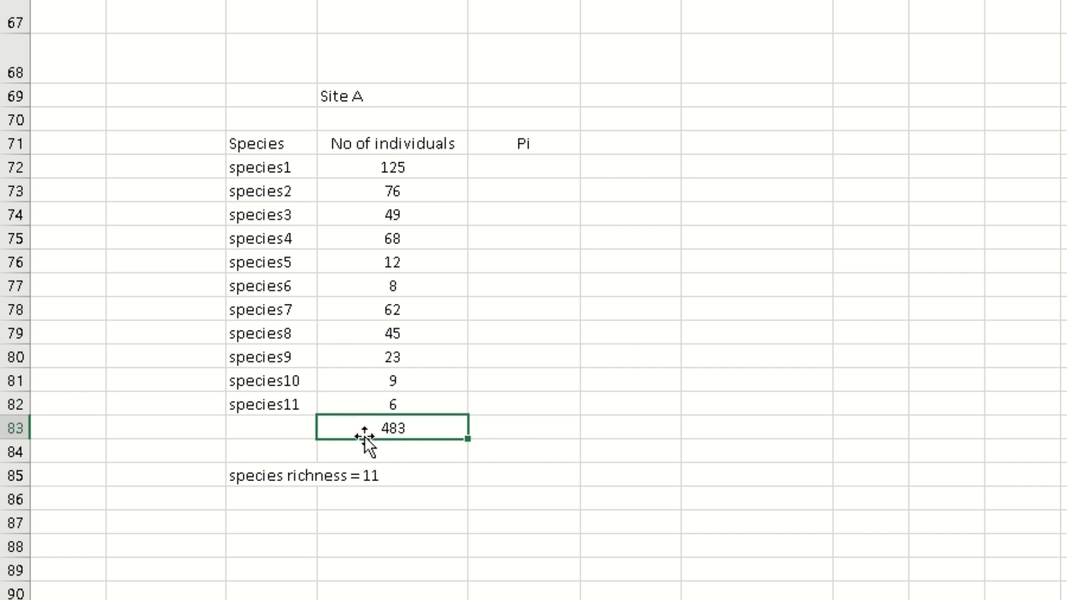
{"action": "left_click", "coordinate": [773, 453]}
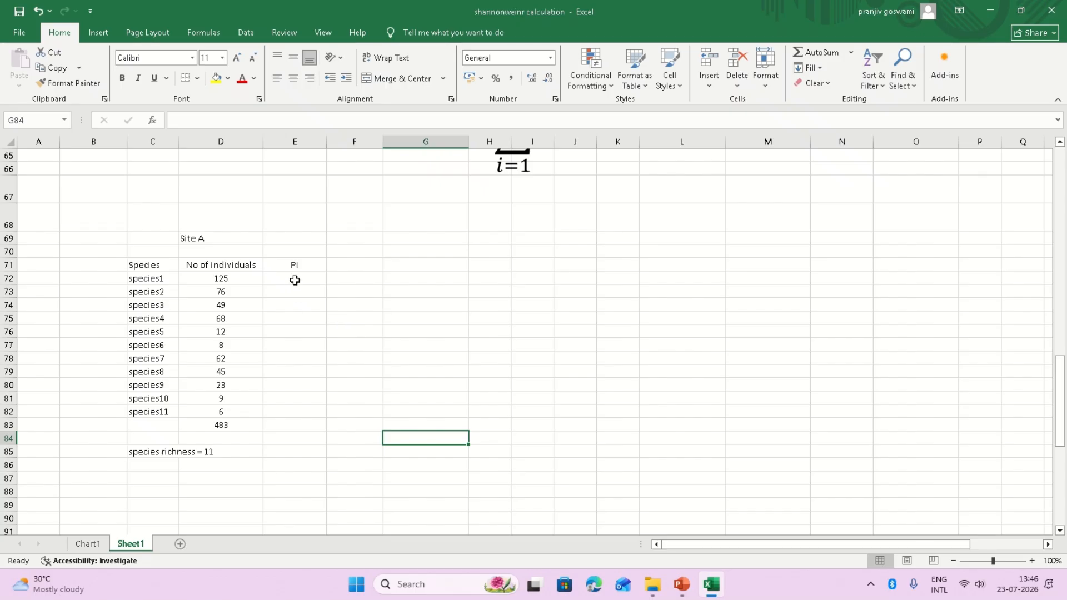
{"action": "left_click", "coordinate": [295, 280]}
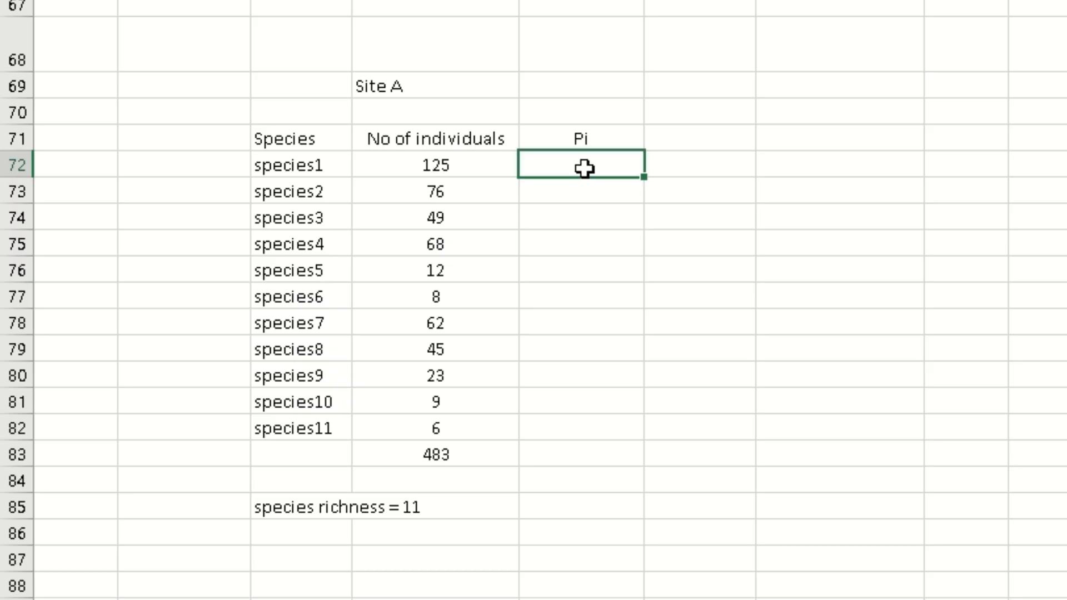
{"action": "type", "text": "="}
{"action": "left_click", "coordinate": [432, 165]}
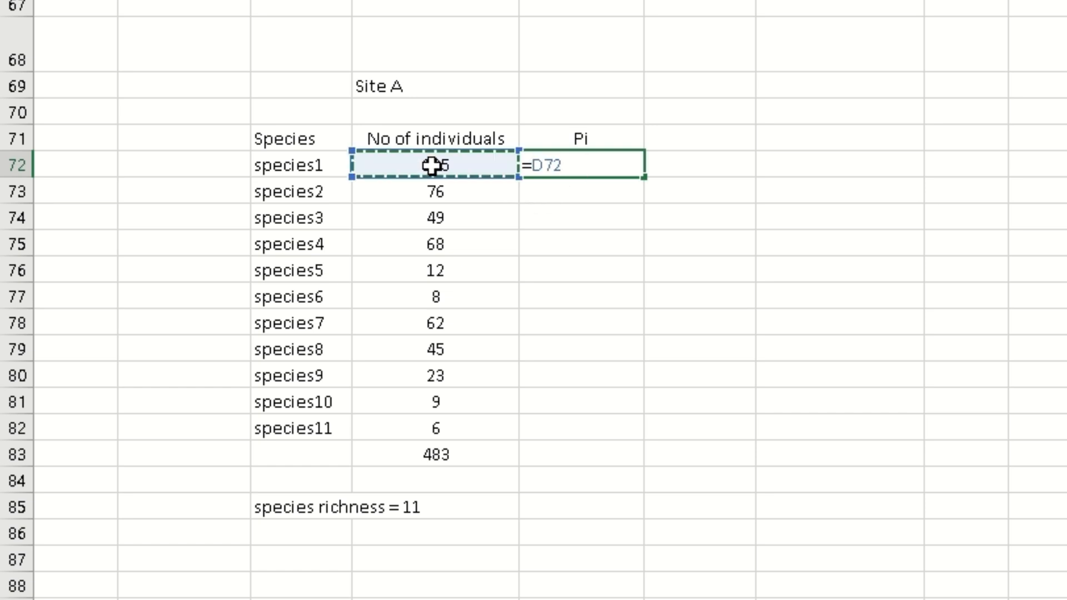
{"action": "type", "text": "/"}
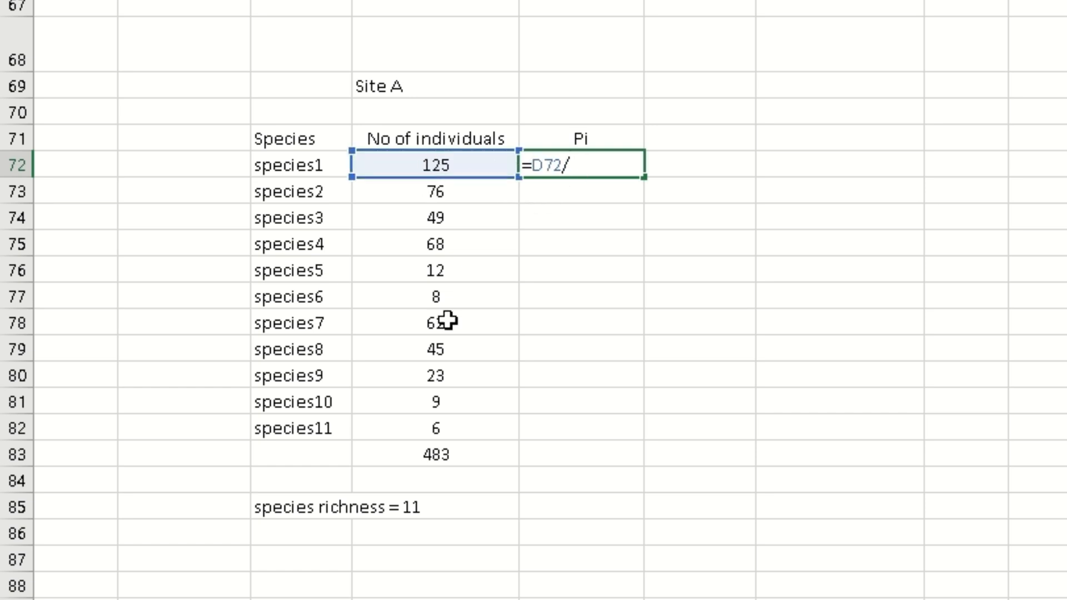
{"action": "left_click", "coordinate": [435, 454]}
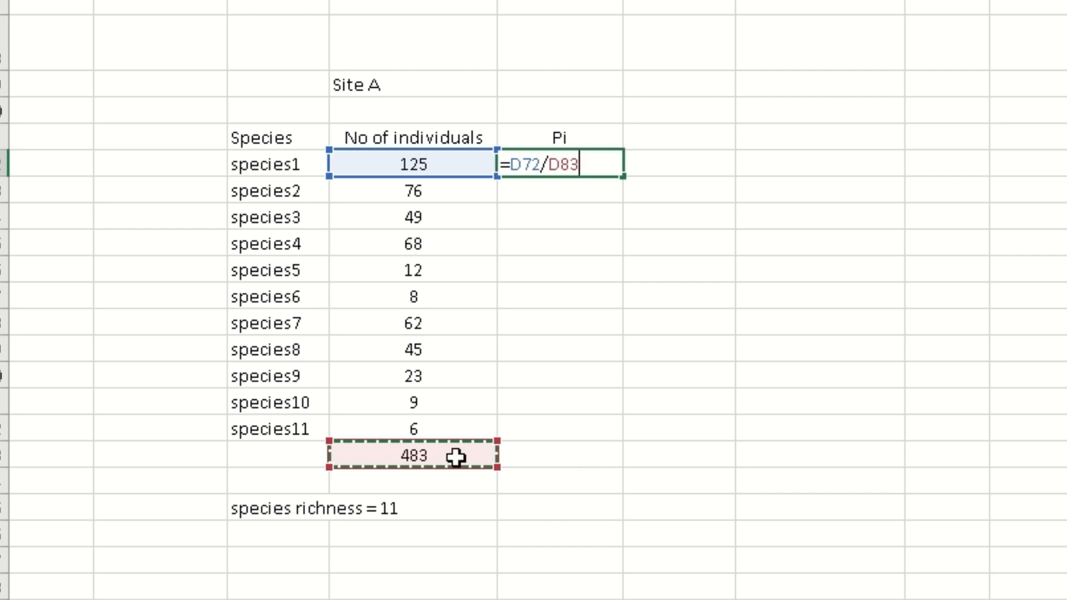
{"action": "left_click", "coordinate": [553, 165]}
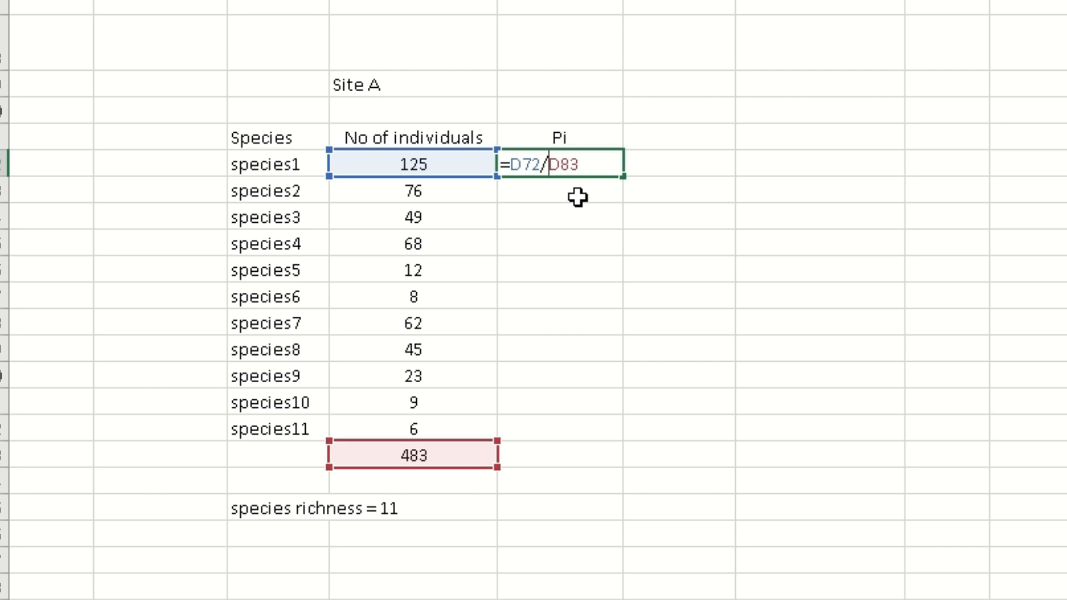
{"action": "type", "text": "$"}
{"action": "left_click", "coordinate": [570, 164]}
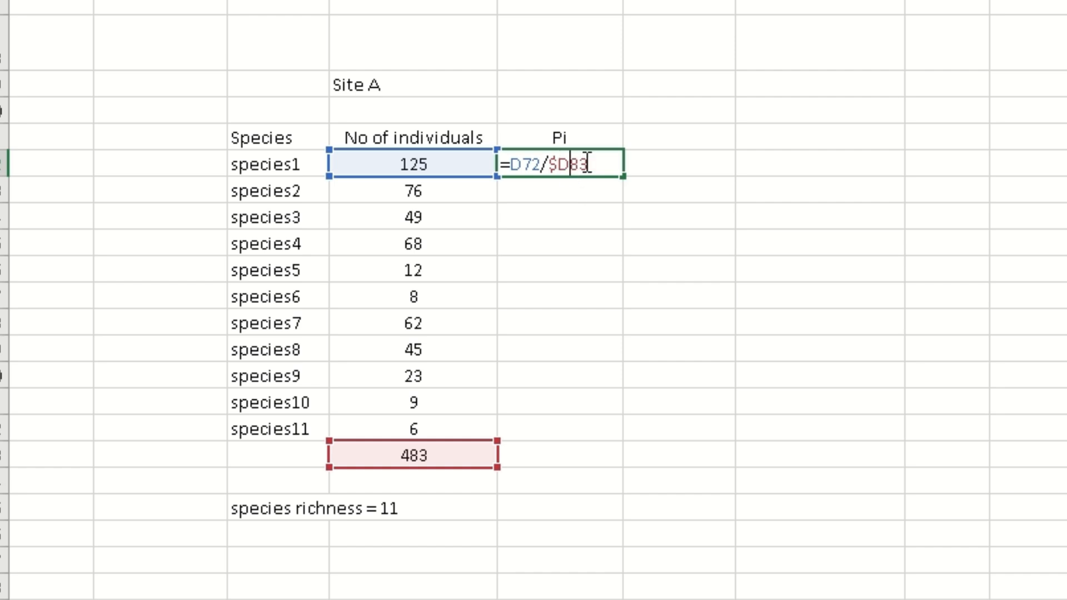
{"action": "type", "text": "$"}
{"action": "key", "text": "Return"}
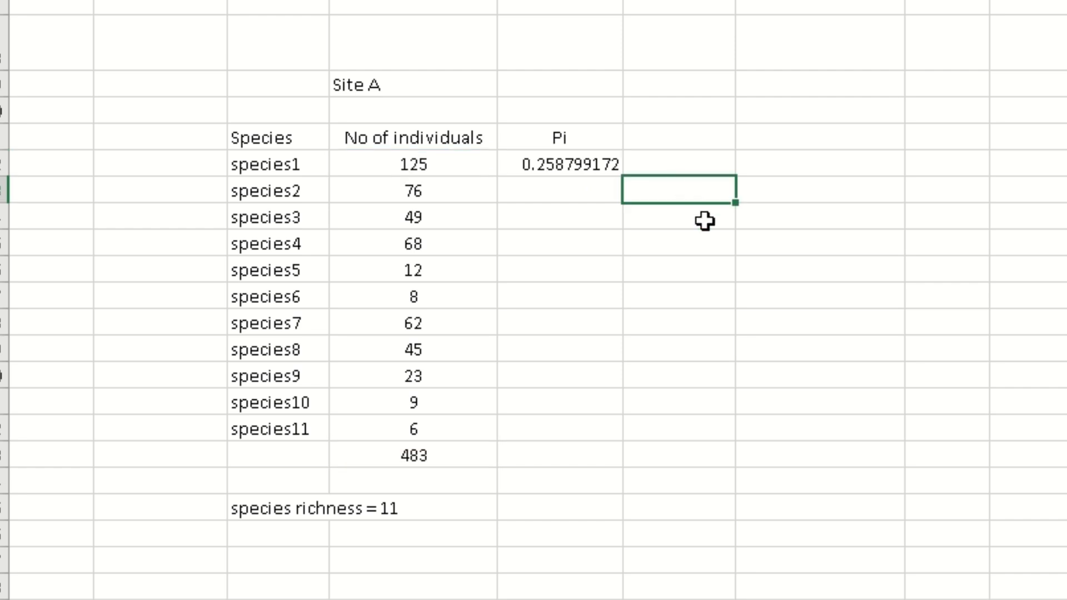
Fill the Pi formula down to species11, giving 0.258799172 through 0.01242236.
{"action": "left_click", "coordinate": [603, 163]}
{"action": "left_click_drag", "start_coordinate": [622, 175], "coordinate": [610, 432]}
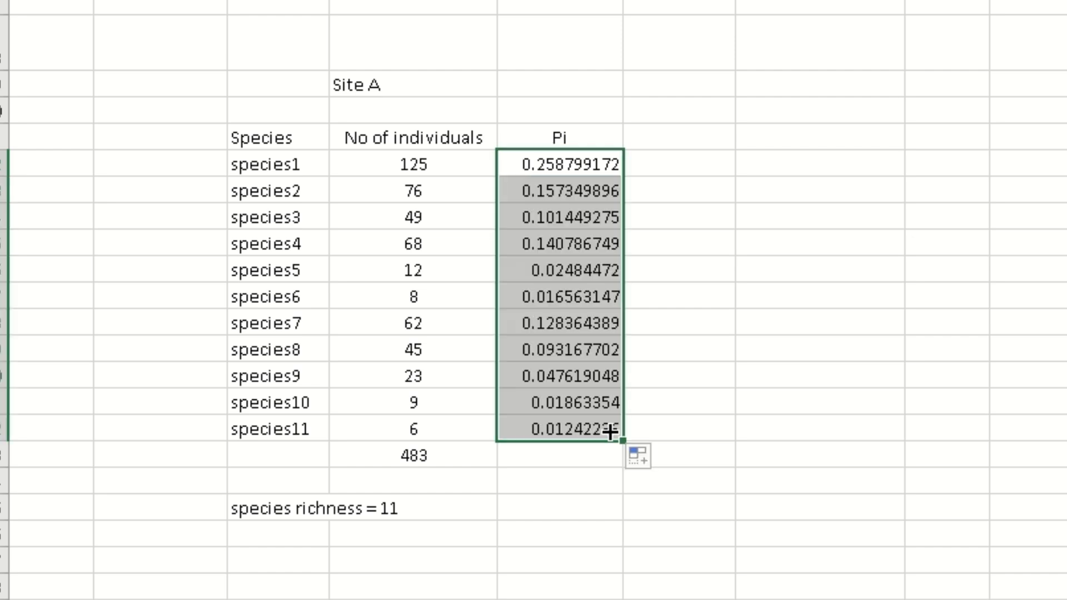
{"action": "left_click", "coordinate": [958, 346]}
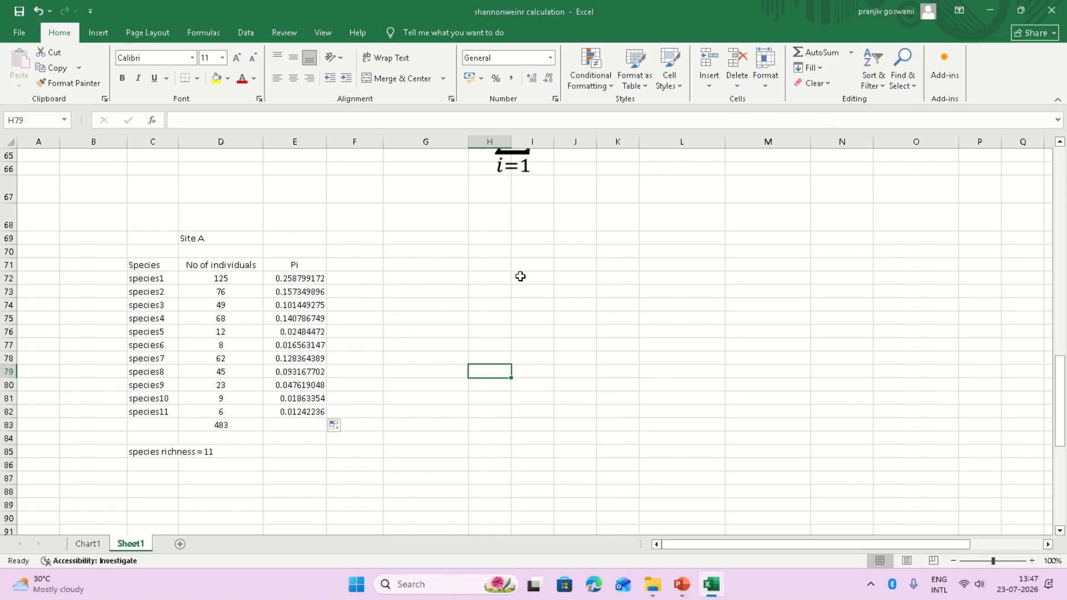
Add a centred 'lnPi' header in F71 beside the Pi column.
{"action": "scroll", "coordinate": [521, 276], "scroll_direction": "up", "scroll_amount": 2}
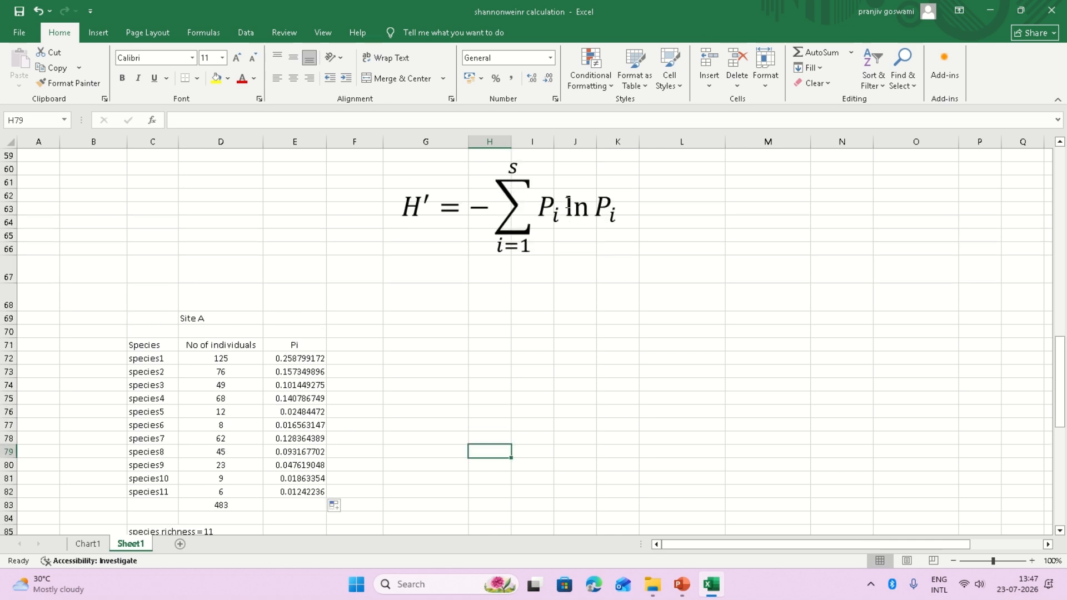
{"action": "left_click_drag", "start_coordinate": [567, 207], "coordinate": [616, 212]}
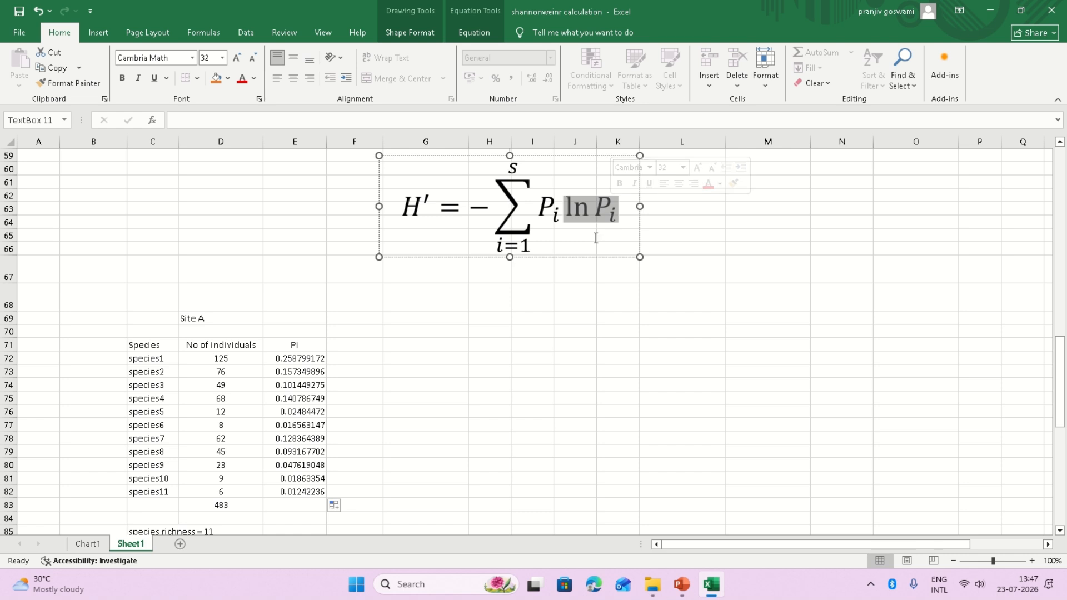
{"action": "left_click", "coordinate": [674, 232]}
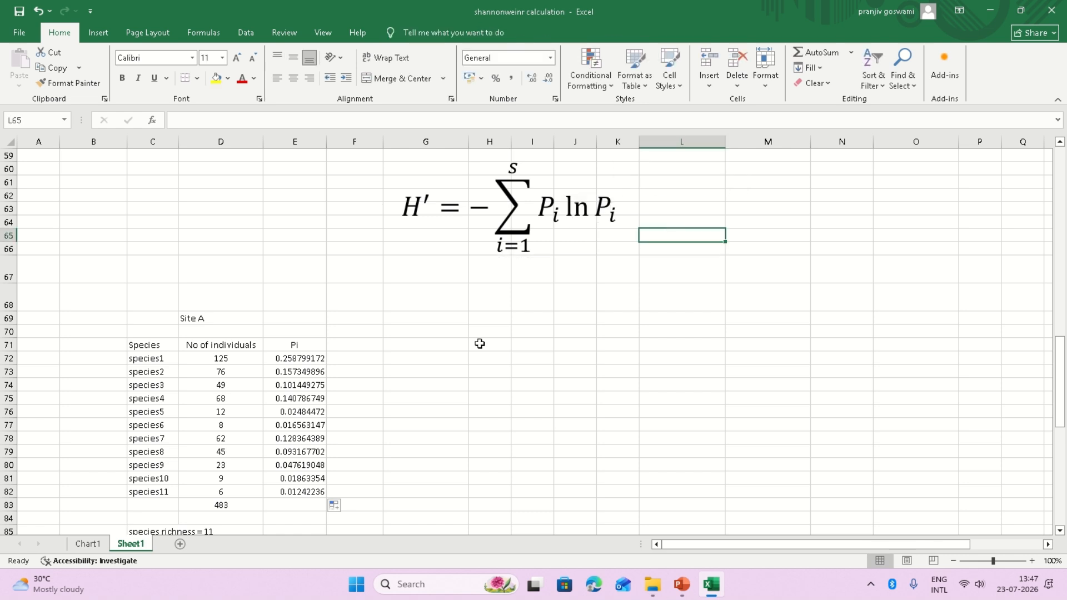
{"action": "left_click", "coordinate": [362, 346]}
{"action": "type", "text": "lnP"}
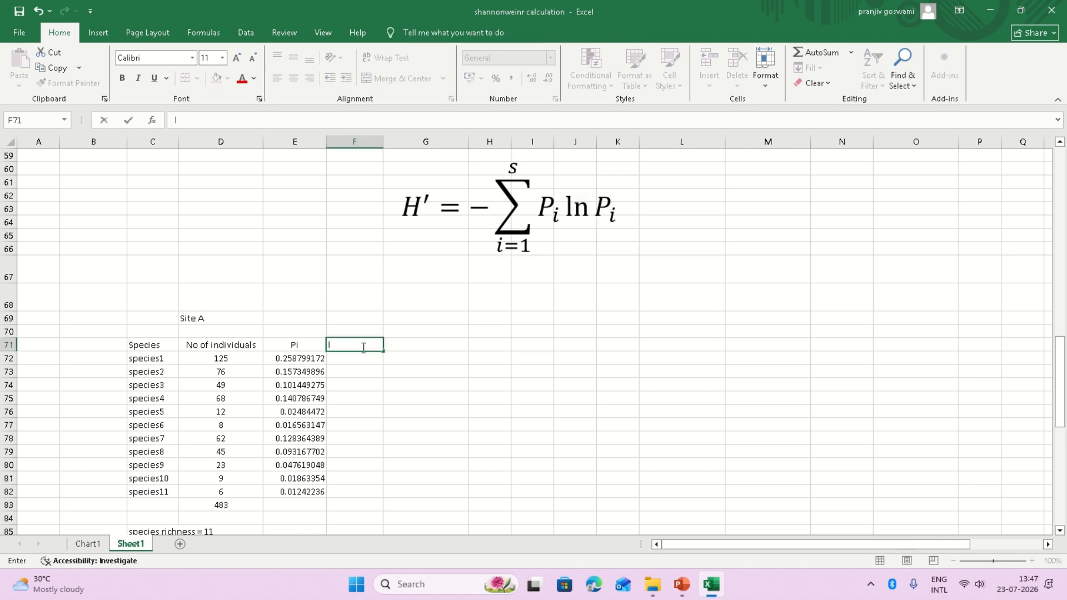
{"action": "type", "text": "i"}
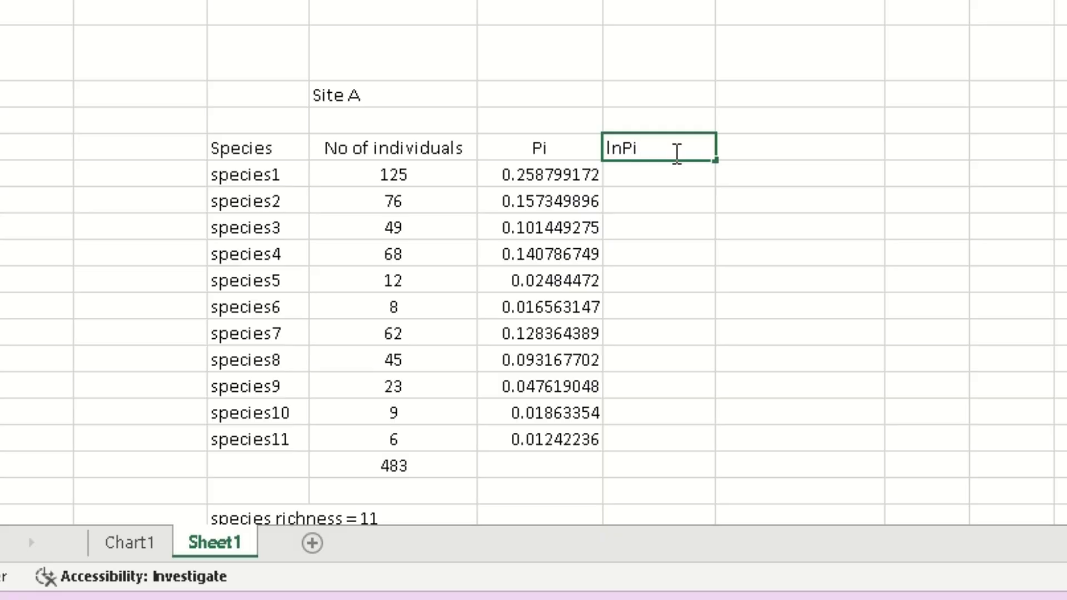
{"action": "left_click", "coordinate": [788, 128]}
{"action": "left_click", "coordinate": [663, 159]}
{"action": "key", "text": "alt+h"}
{"action": "key", "text": "a"}
{"action": "key", "text": "c"}
Fill lnPi with =LN(E72) down to species11, from -1.35170292 to -4.38825718.
{"action": "left_click", "coordinate": [666, 171]}
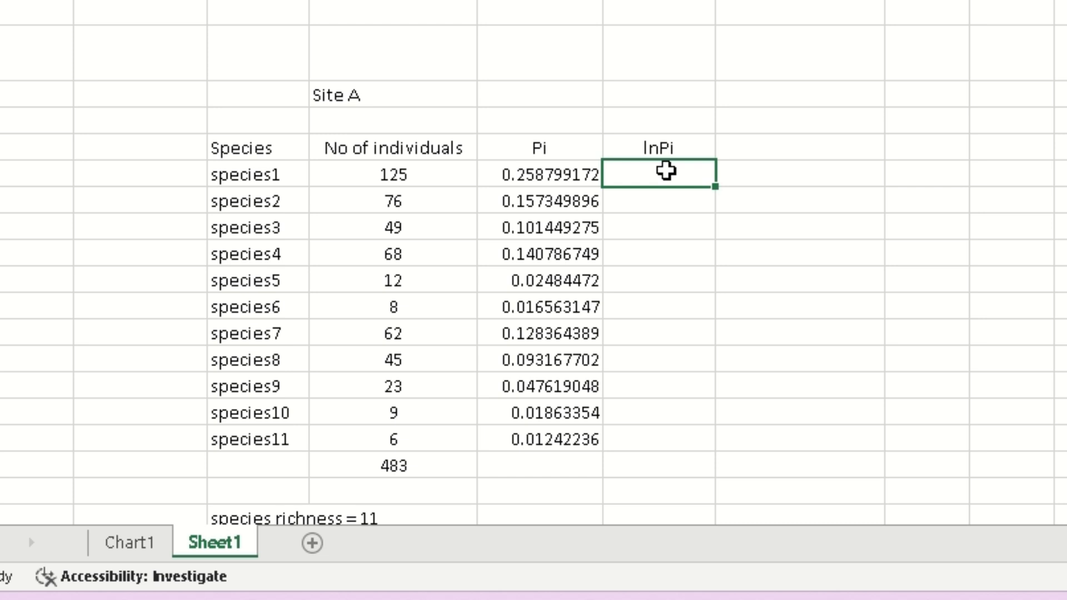
{"action": "type", "text": "=ln"}
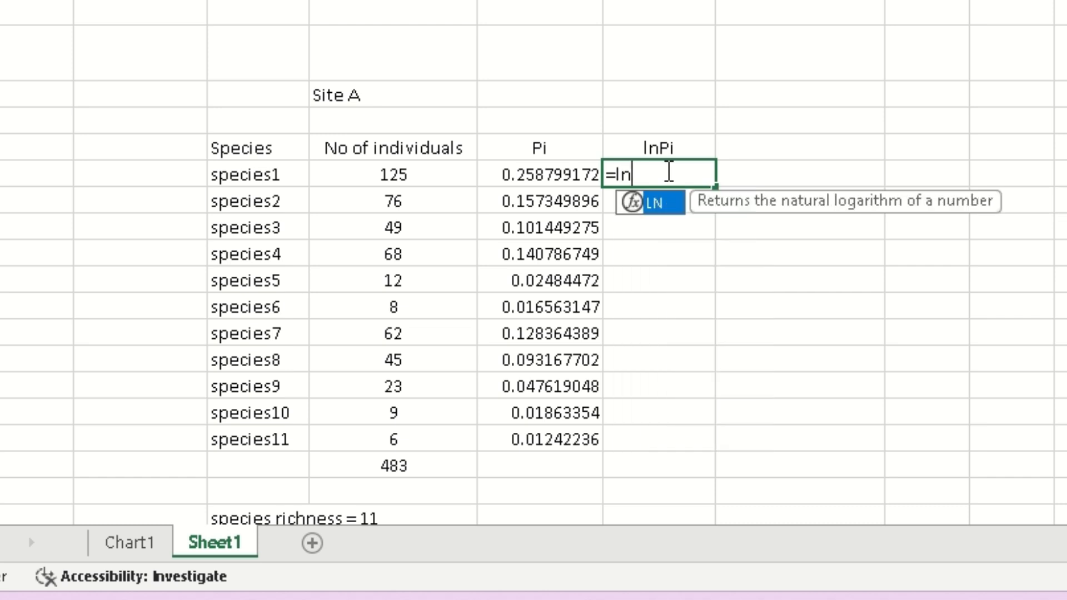
{"action": "type", "text": "("}
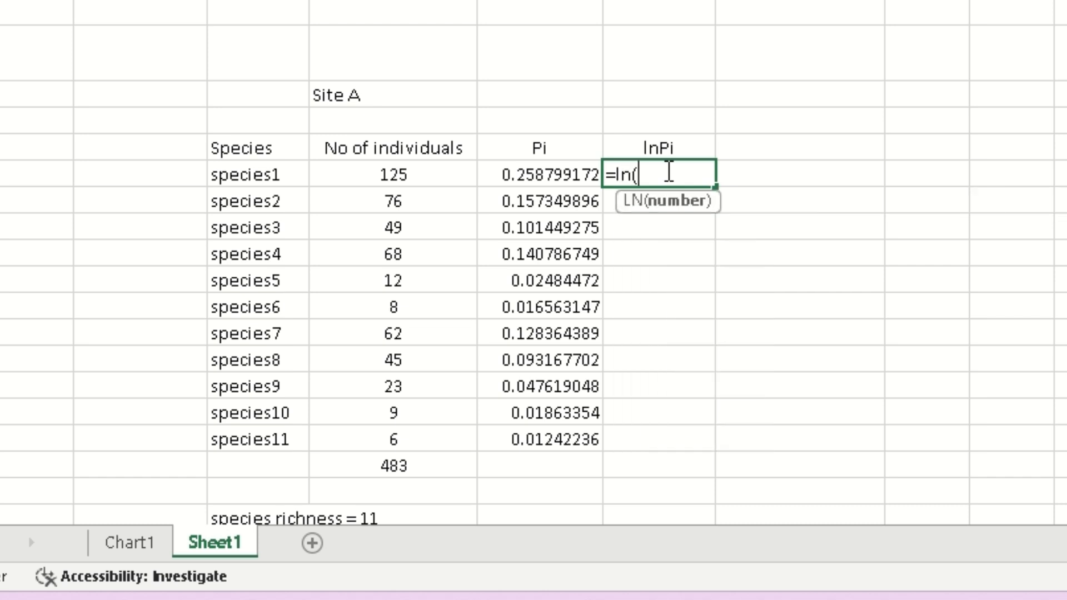
{"action": "left_click", "coordinate": [567, 178]}
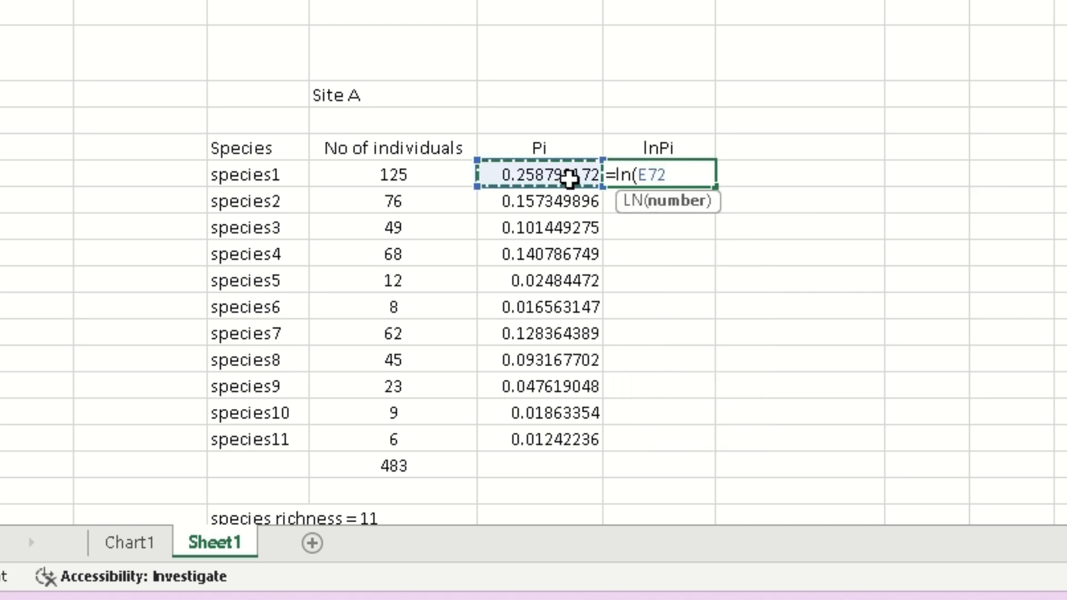
{"action": "type", "text": ")"}
{"action": "key", "text": "Return"}
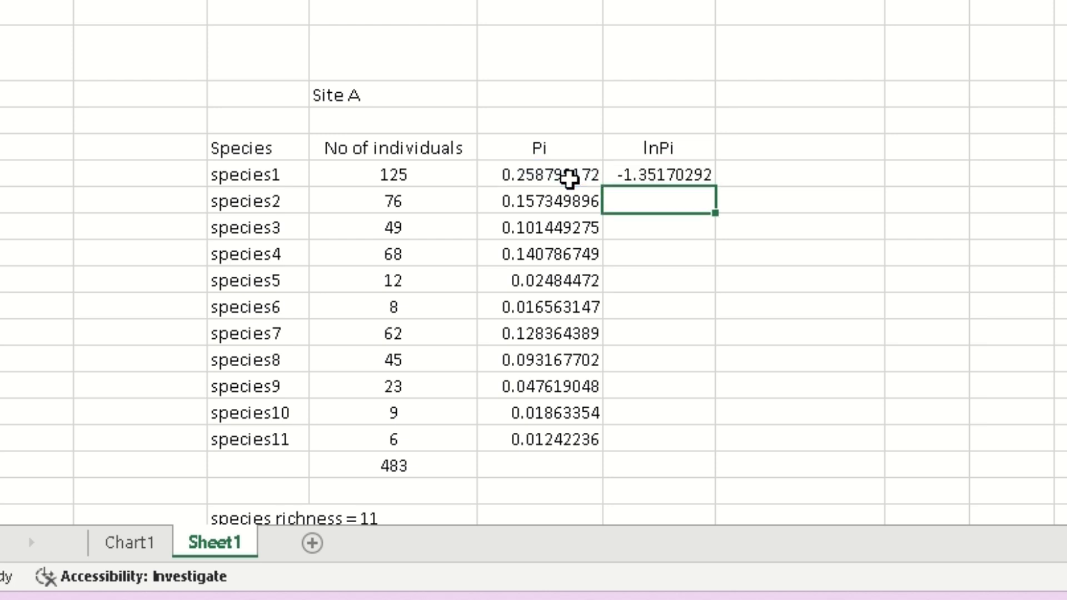
{"action": "left_click", "coordinate": [695, 178]}
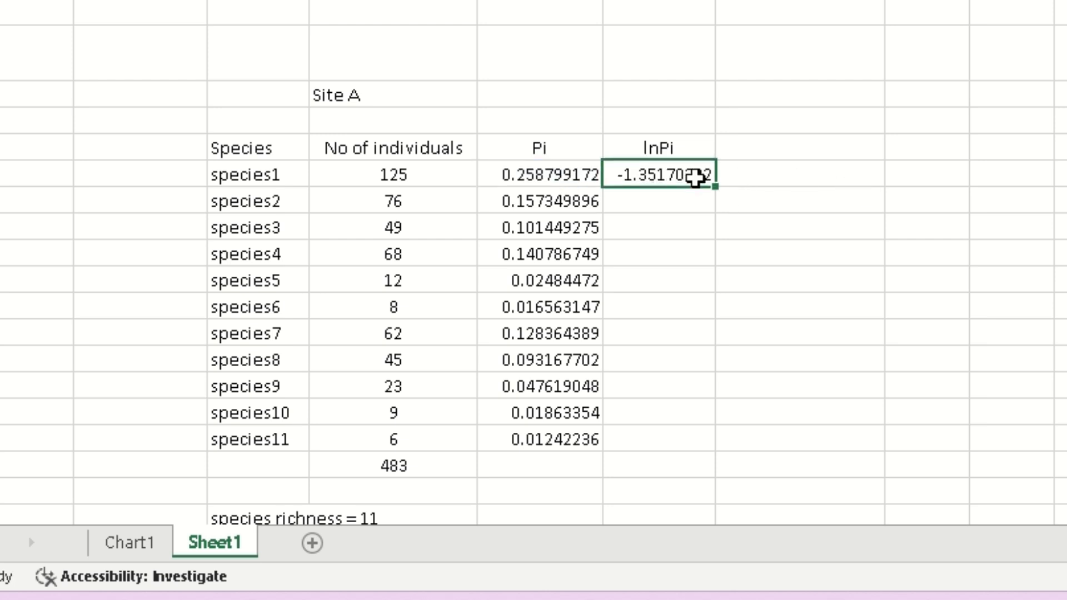
{"action": "left_click_drag", "start_coordinate": [715, 187], "coordinate": [689, 438]}
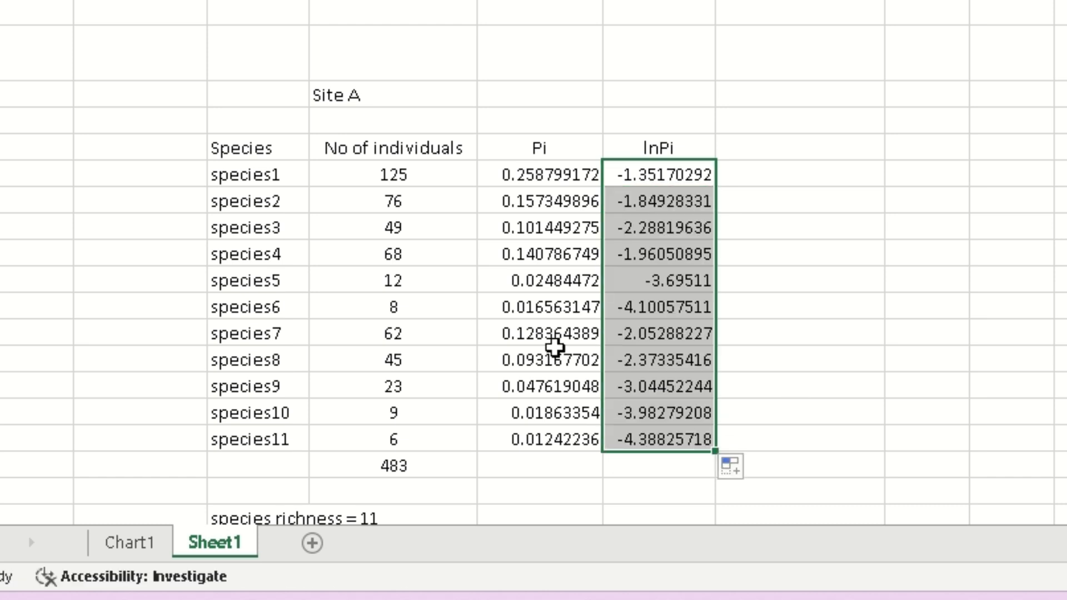
{"action": "left_click", "coordinate": [935, 365]}
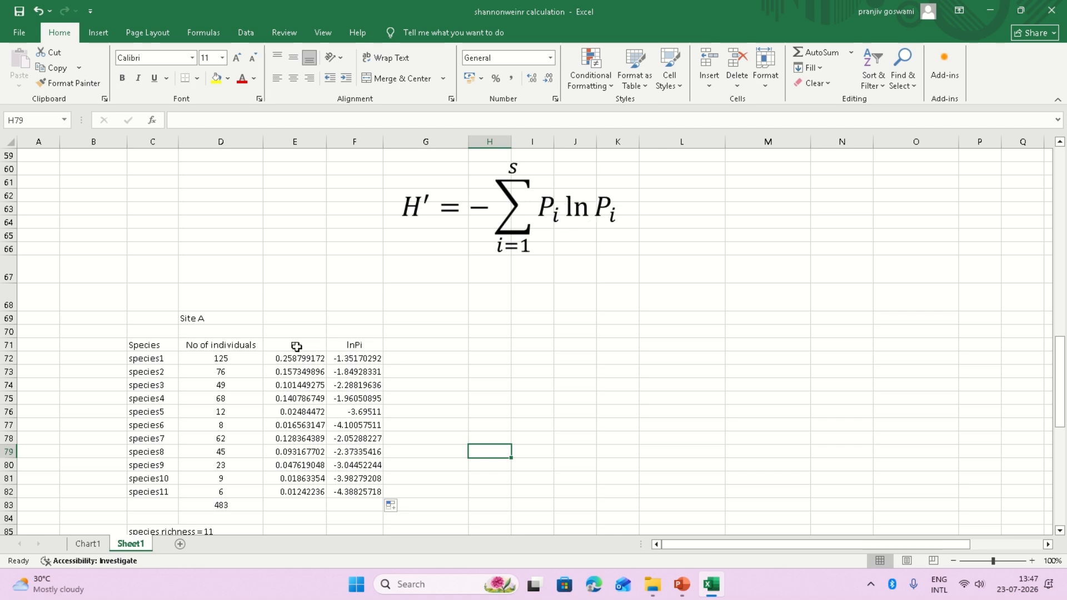
Add a 'Pi*lnPi' header in G71.
{"action": "left_click", "coordinate": [409, 345]}
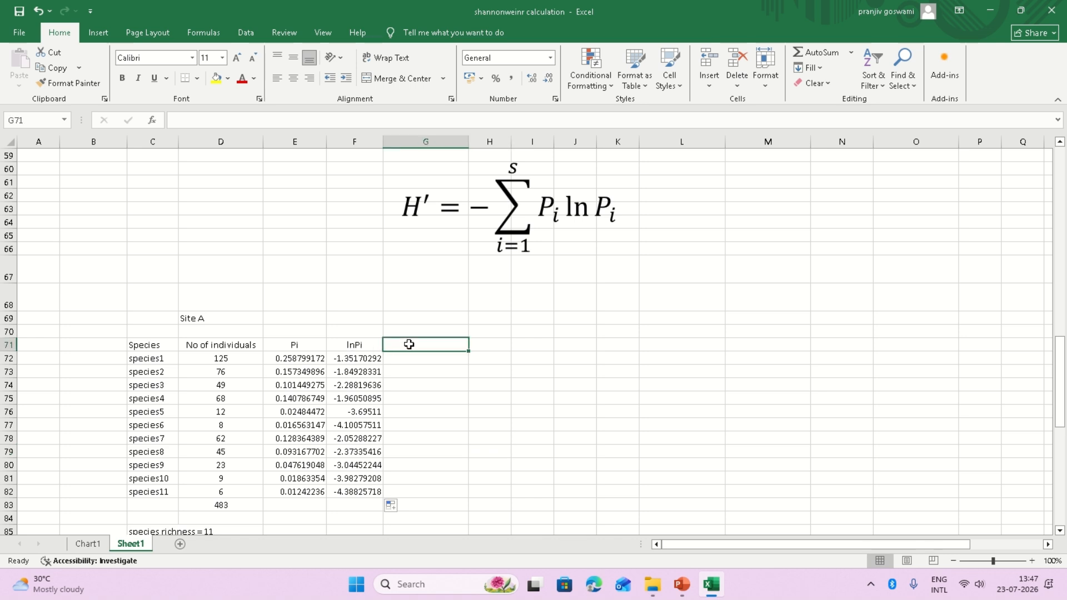
{"action": "type", "text": "Pi*lnPi"}
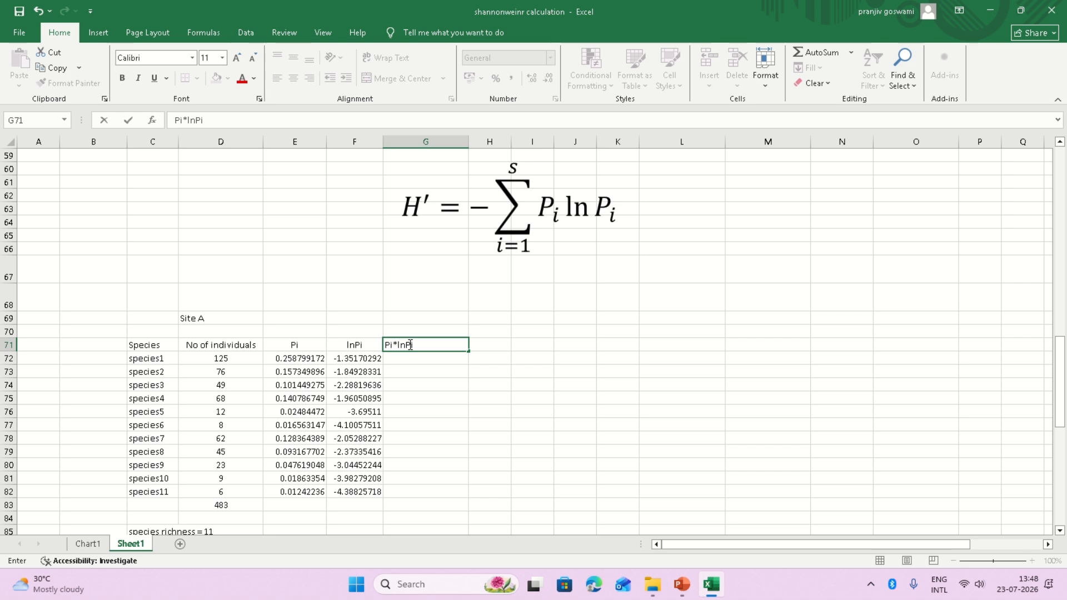
{"action": "left_click", "coordinate": [498, 349]}
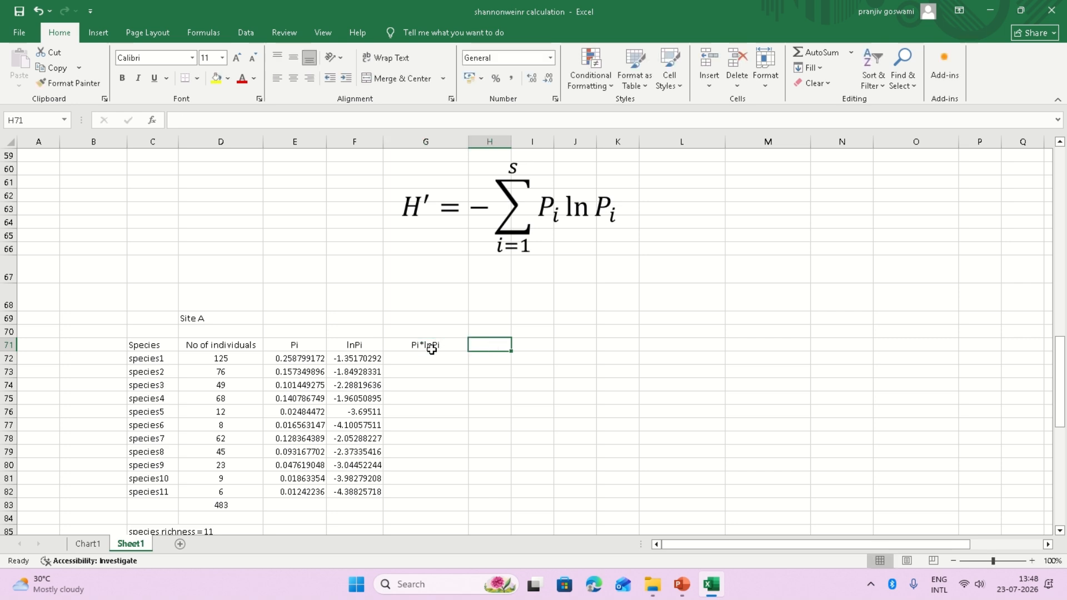
{"action": "left_click", "coordinate": [429, 349]}
Fill G72:G82 with =E72*F72, products from -0.349819595 to -0.054512512.
{"action": "left_click", "coordinate": [419, 359]}
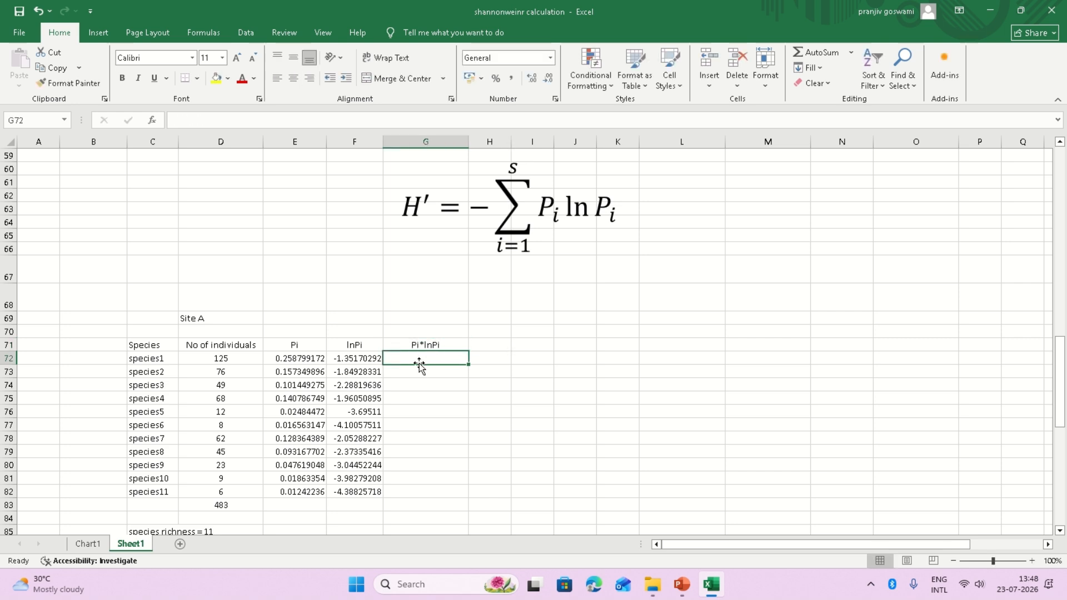
{"action": "type", "text": "="}
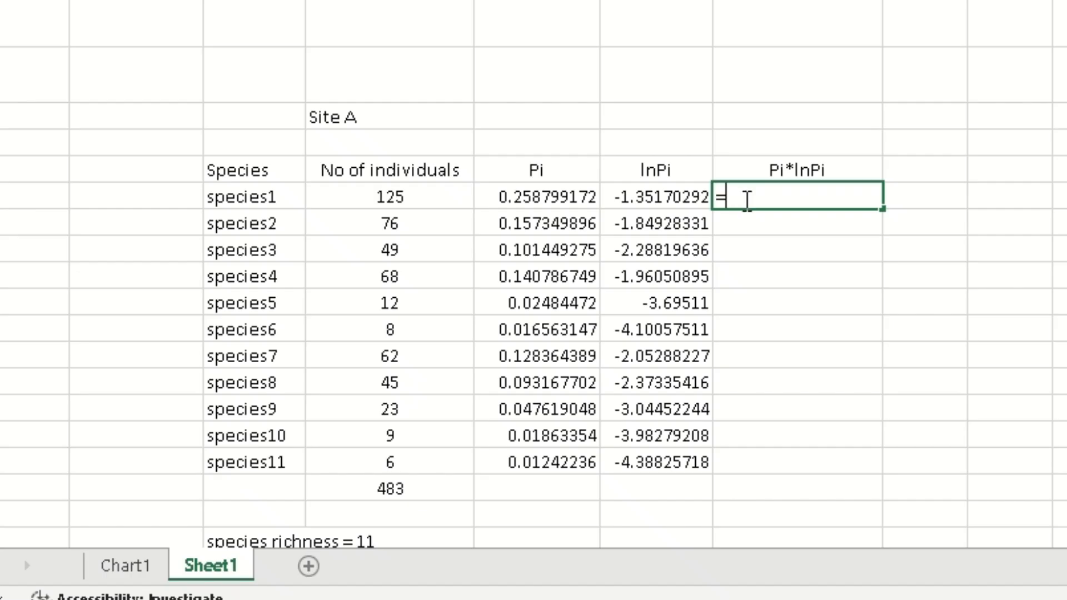
{"action": "left_click", "coordinate": [578, 195]}
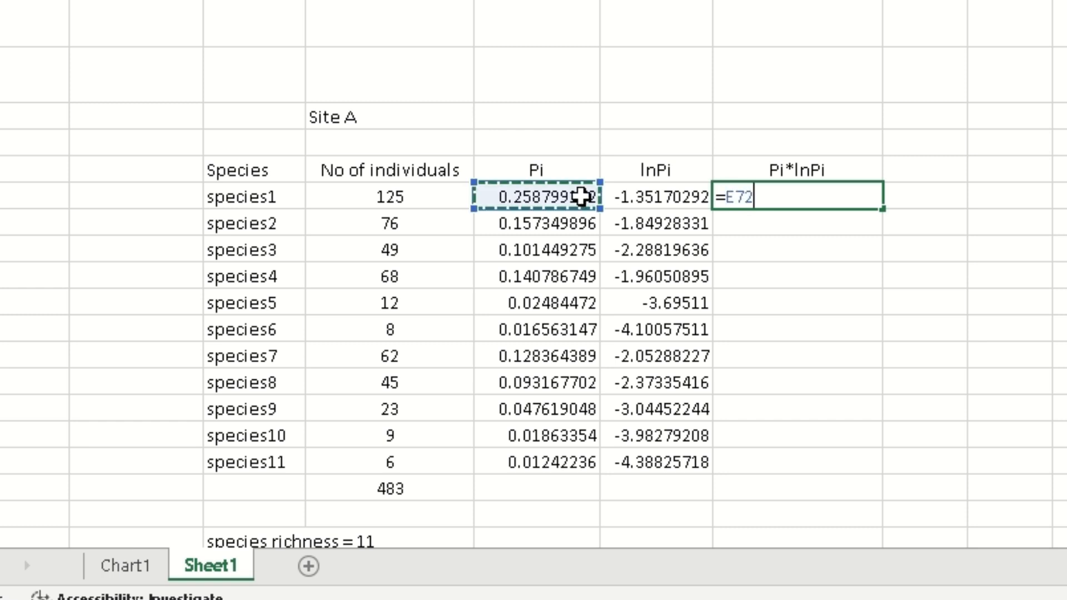
{"action": "type", "text": "*"}
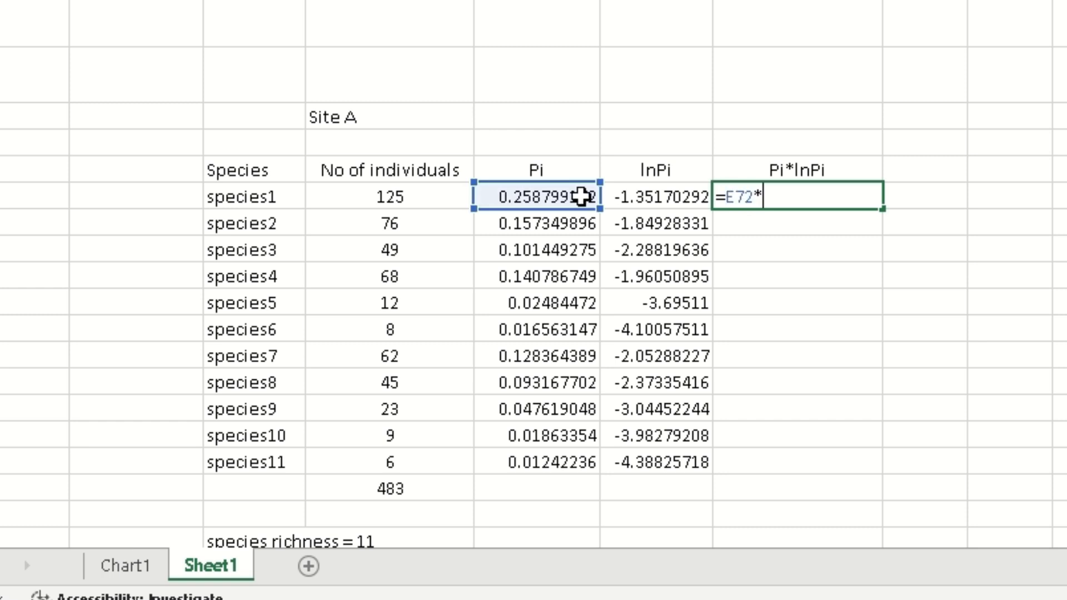
{"action": "left_click", "coordinate": [651, 199]}
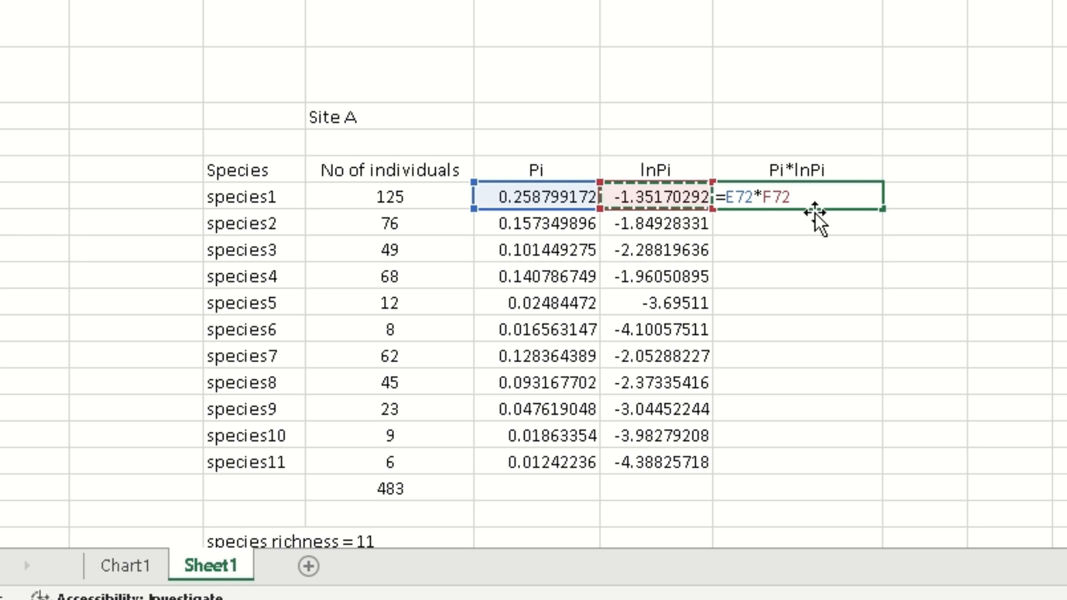
{"action": "left_click", "coordinate": [850, 198]}
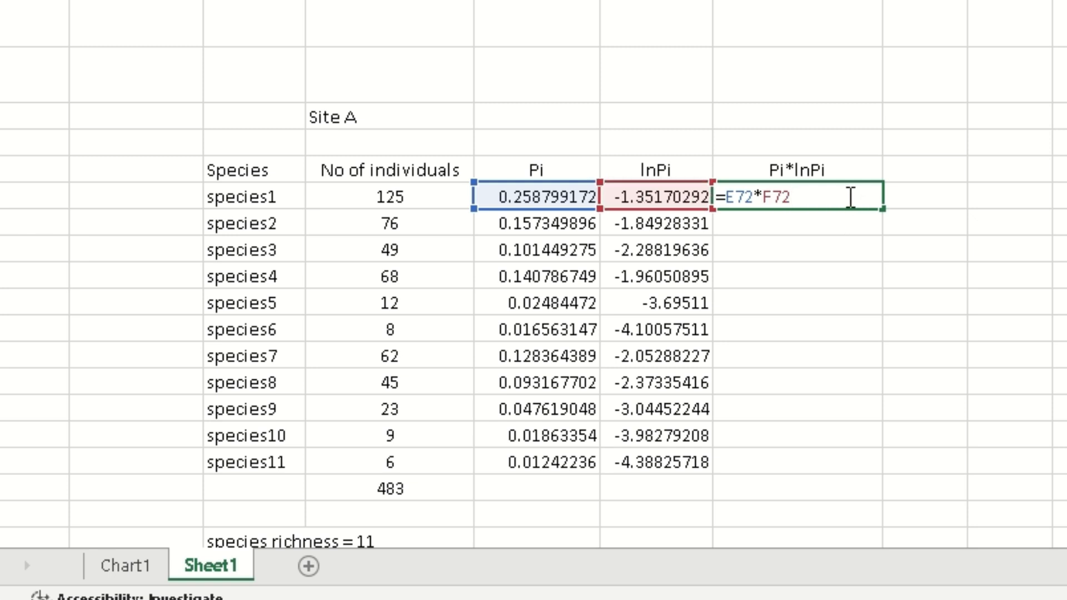
{"action": "key", "text": "Return"}
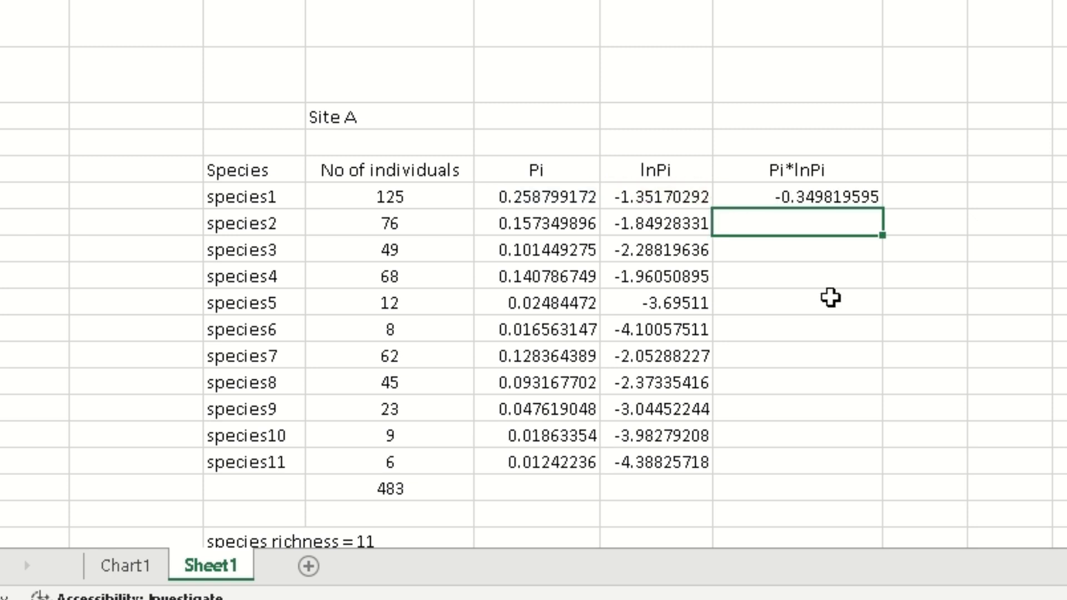
{"action": "left_click", "coordinate": [851, 201]}
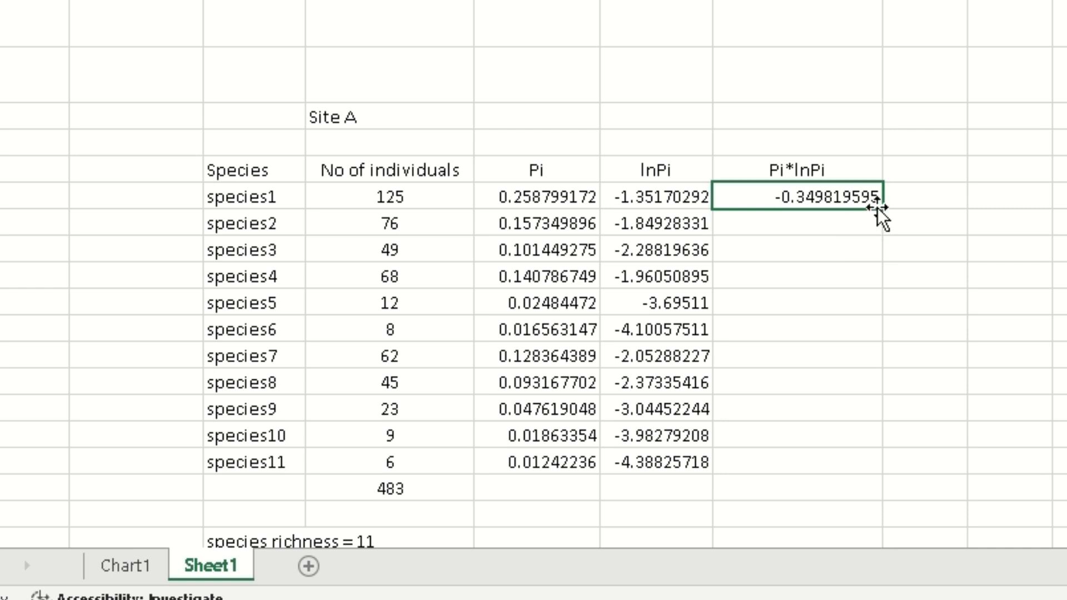
{"action": "left_click_drag", "start_coordinate": [881, 208], "coordinate": [861, 465]}
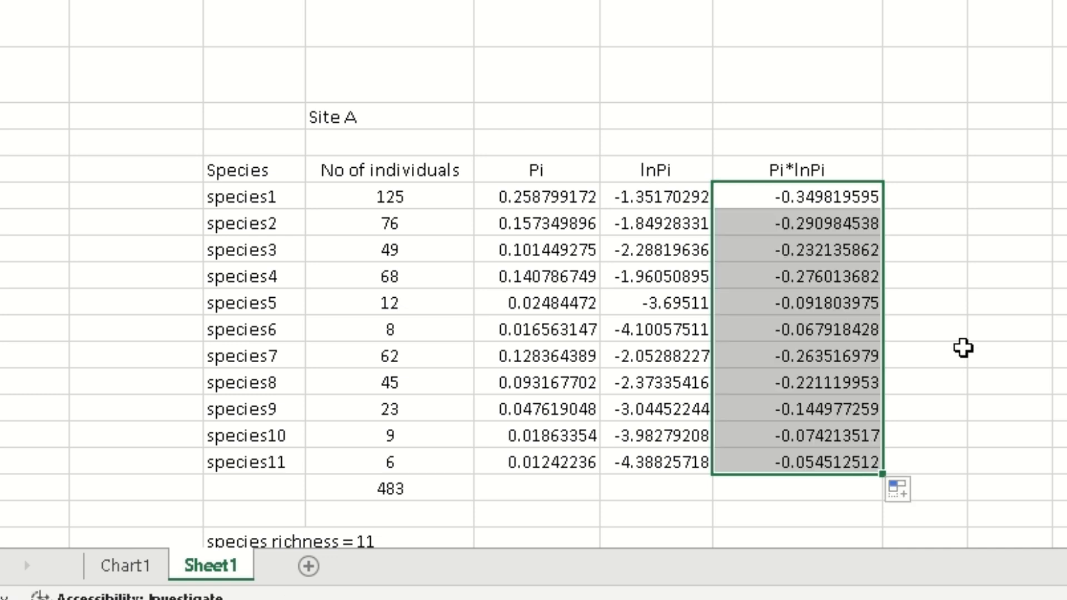
{"action": "scroll", "coordinate": [963, 348], "scroll_direction": "down", "scroll_amount": 2}
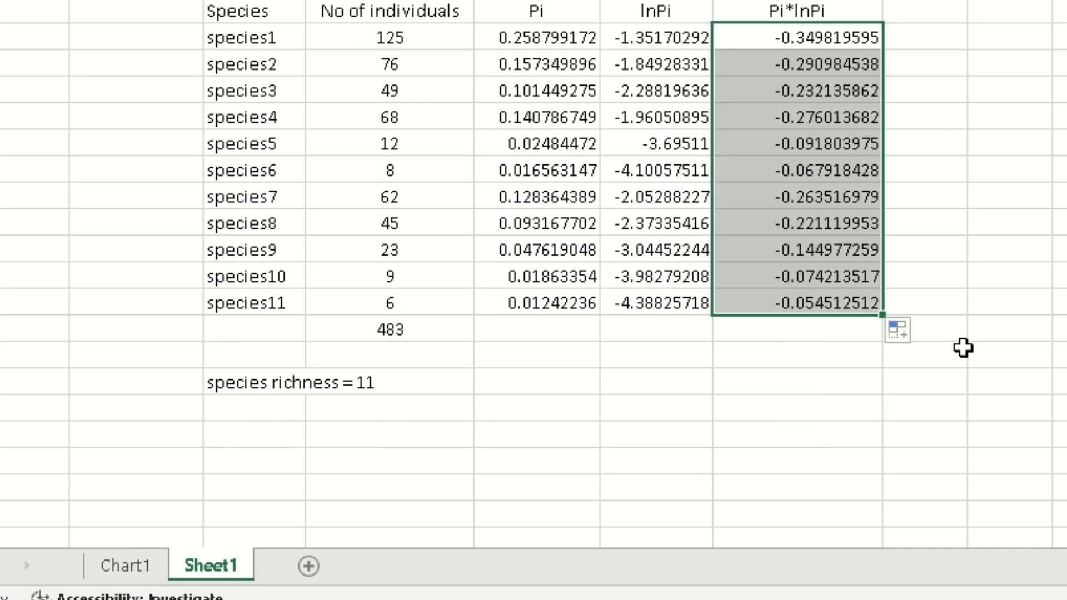
{"action": "left_click", "coordinate": [947, 229]}
{"action": "scroll", "coordinate": [1037, 309], "scroll_direction": "up", "scroll_amount": 3}
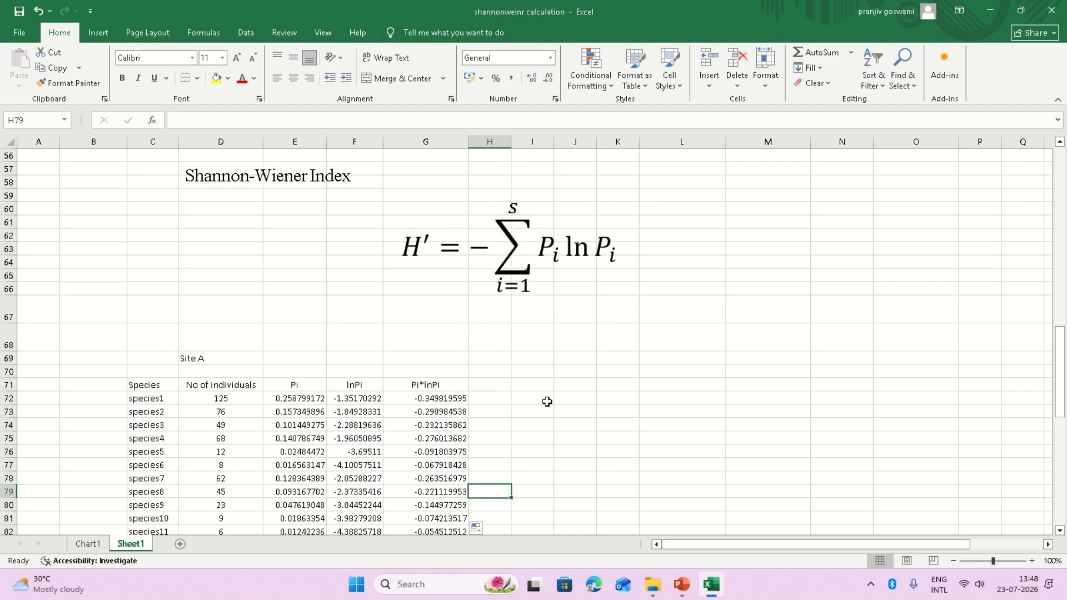
AutoSum the eleven Pi*lnPi values to -2.0670163 in G83.
{"action": "scroll", "coordinate": [1039, 277], "scroll_direction": "down", "scroll_amount": 1}
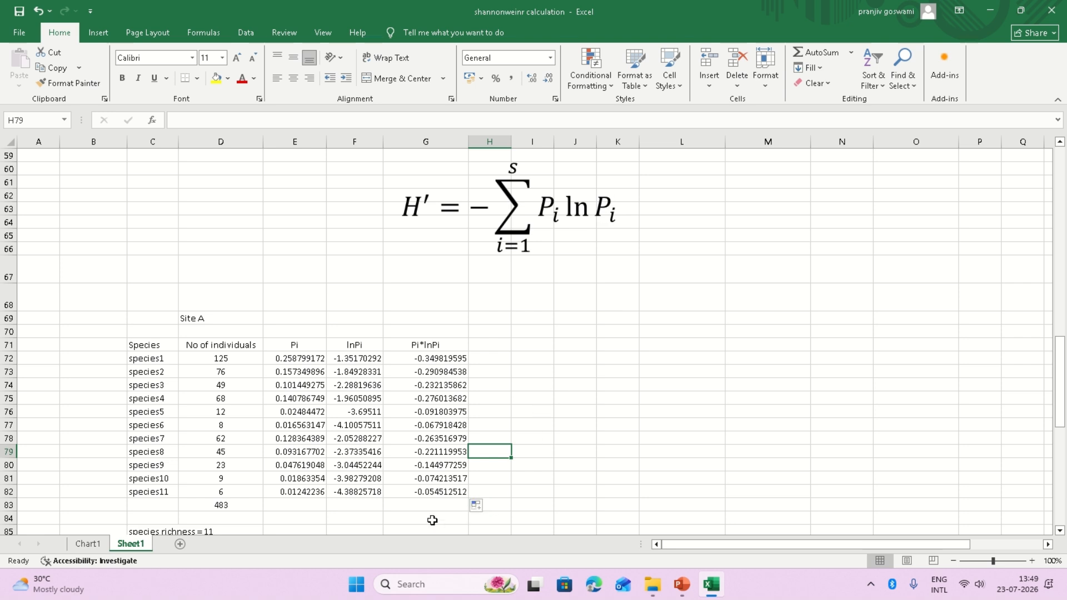
{"action": "left_click_drag", "start_coordinate": [425, 360], "coordinate": [457, 493]}
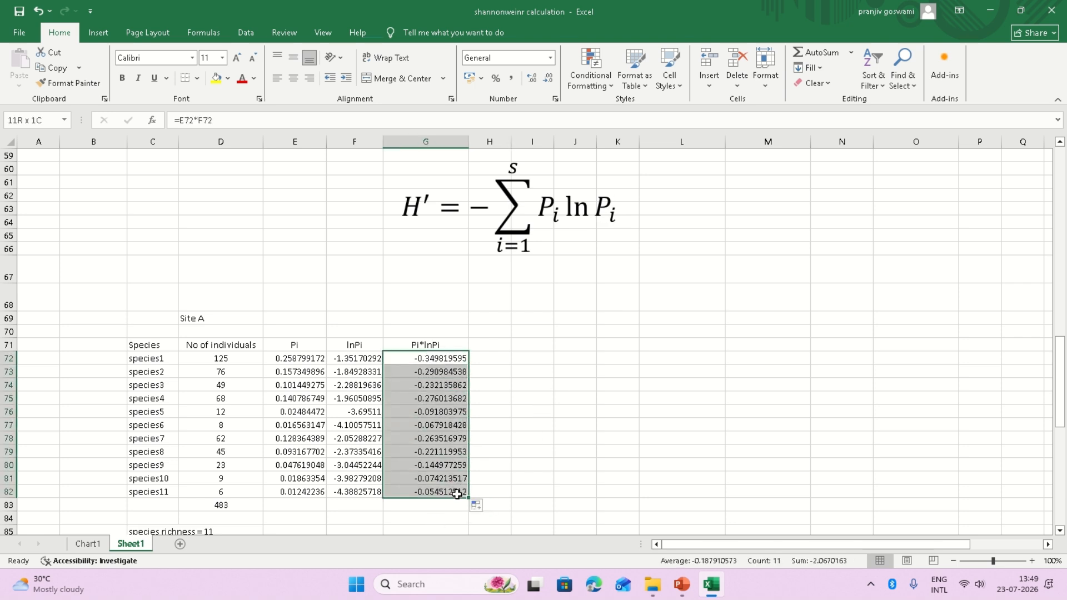
{"action": "left_click", "coordinate": [807, 54]}
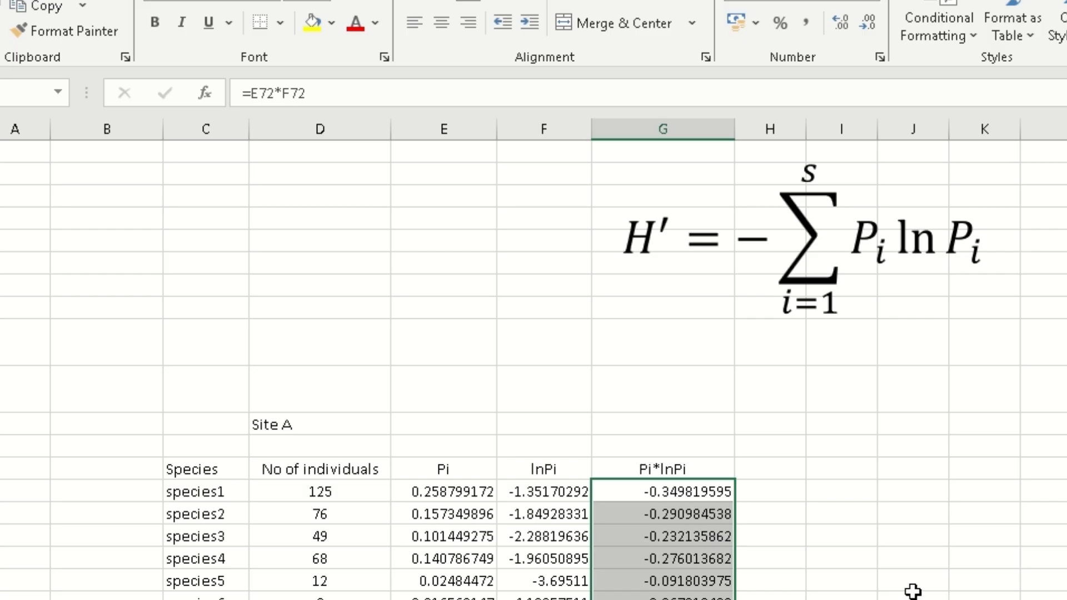
{"action": "scroll", "coordinate": [916, 581], "scroll_direction": "down", "scroll_amount": 2}
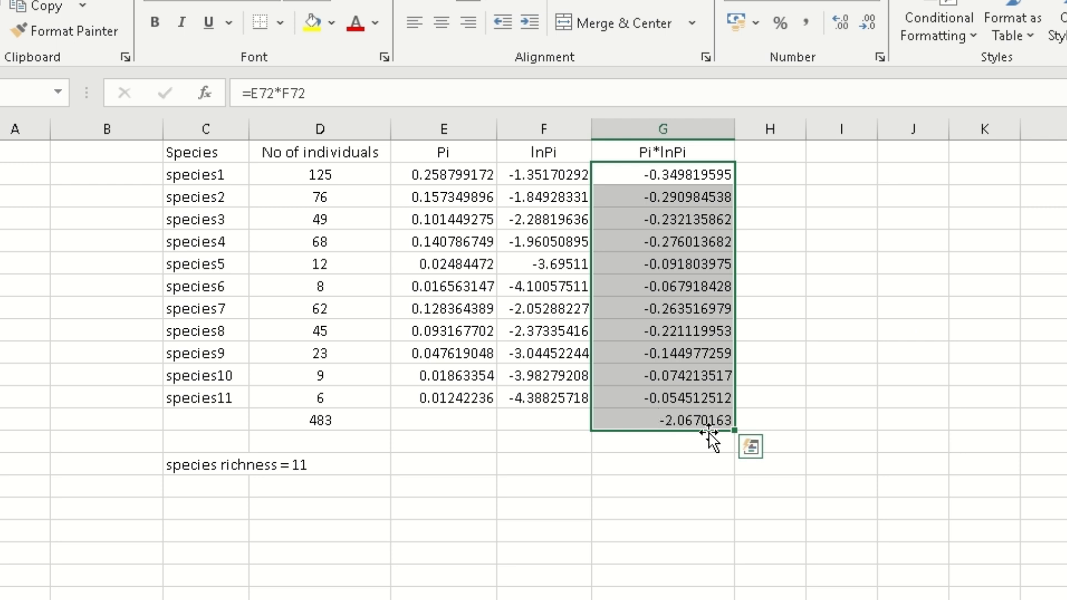
{"action": "left_click", "coordinate": [784, 418]}
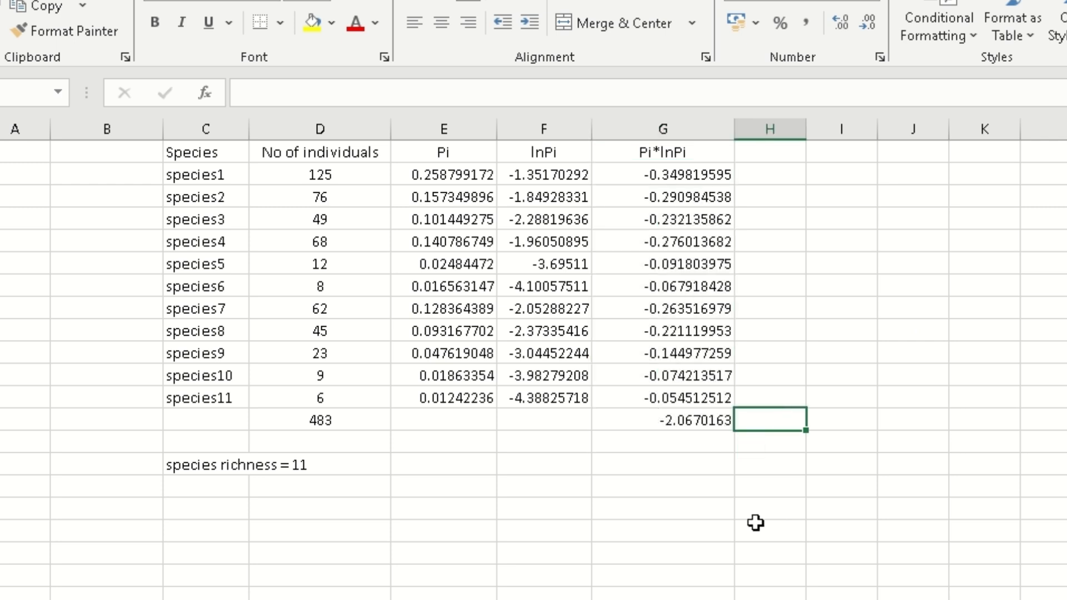
Label F85 'H=' and enter =-1*G83 in G85, giving 2.0670163.
{"action": "left_click", "coordinate": [544, 464]}
{"action": "type", "text": "H="}
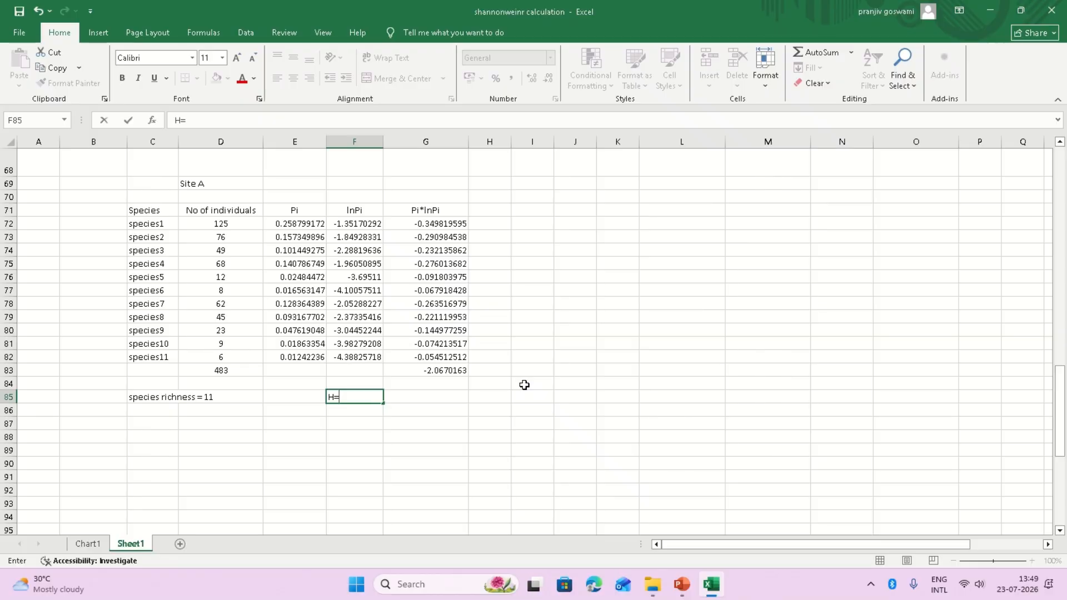
{"action": "left_click", "coordinate": [441, 399]}
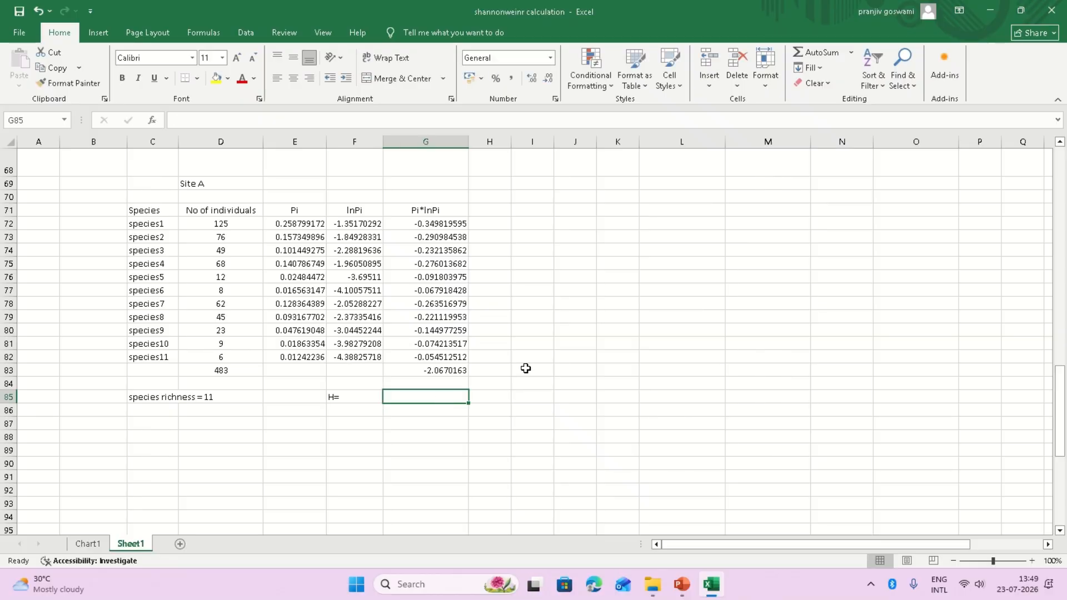
{"action": "scroll", "coordinate": [525, 368], "scroll_direction": "up", "scroll_amount": 5}
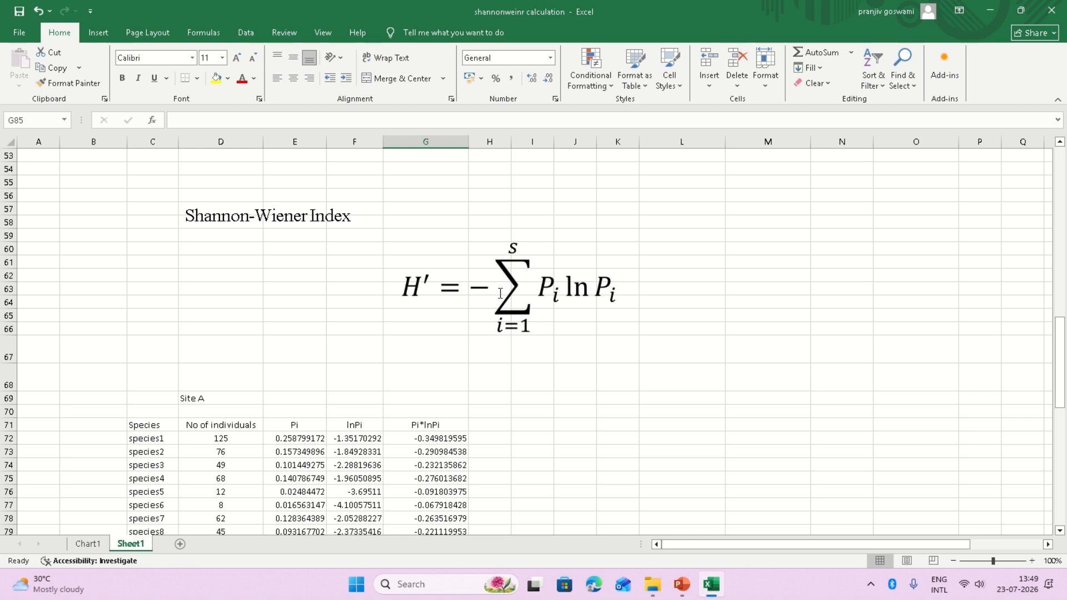
{"action": "scroll", "coordinate": [590, 298], "scroll_direction": "down", "scroll_amount": 2}
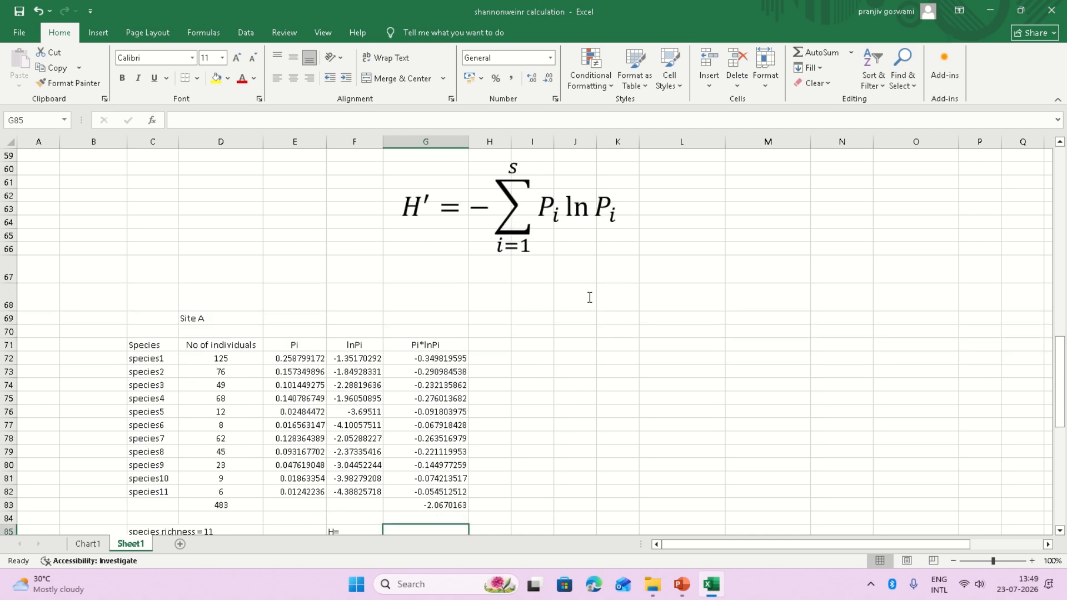
{"action": "scroll", "coordinate": [624, 334], "scroll_direction": "down", "scroll_amount": 3}
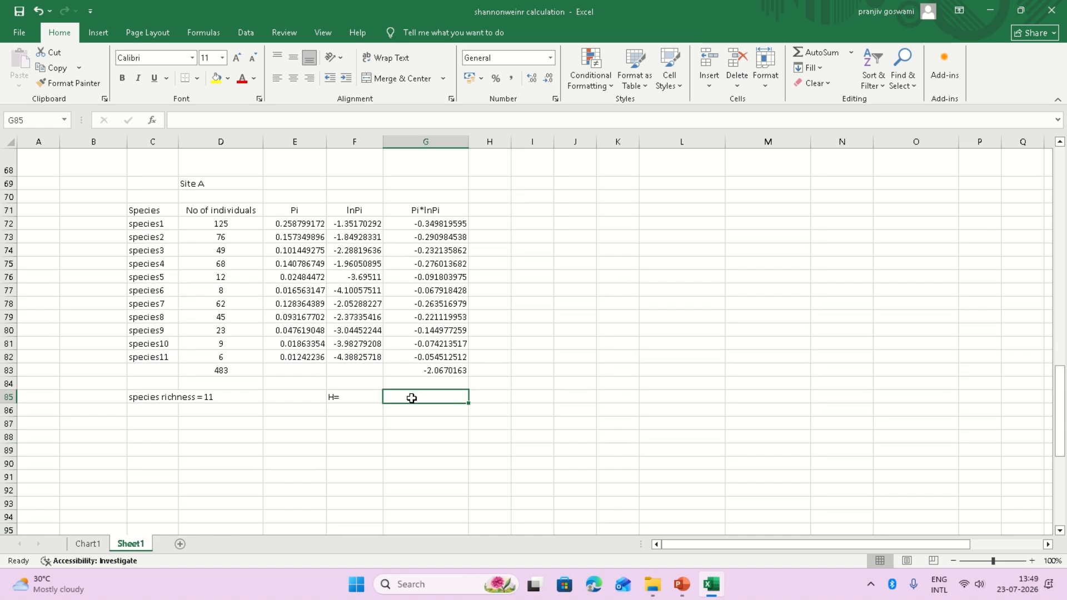
{"action": "type", "text": "-"}
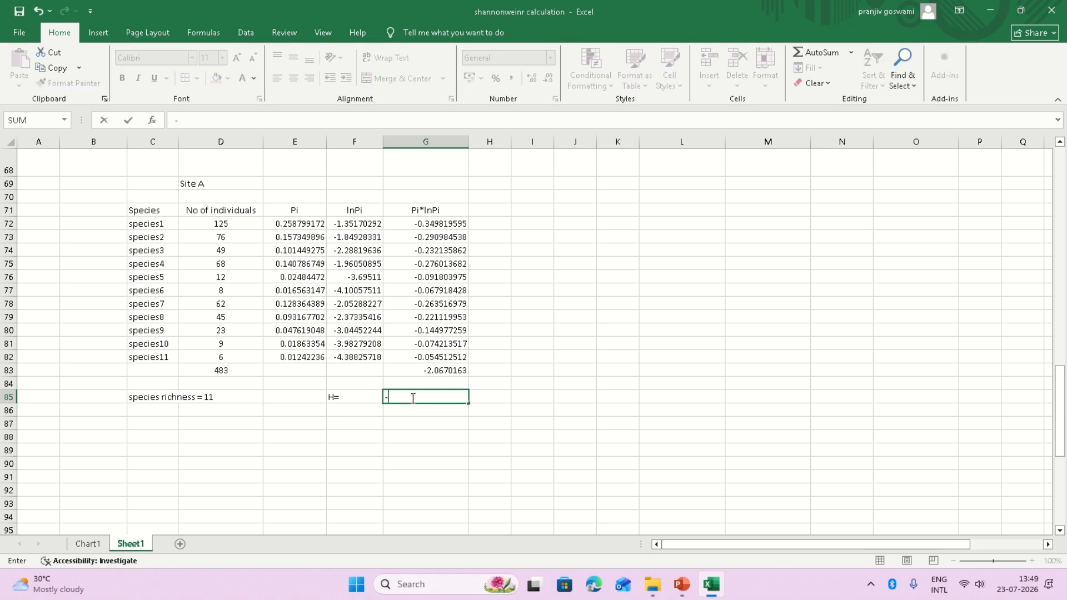
{"action": "type", "text": "1*"}
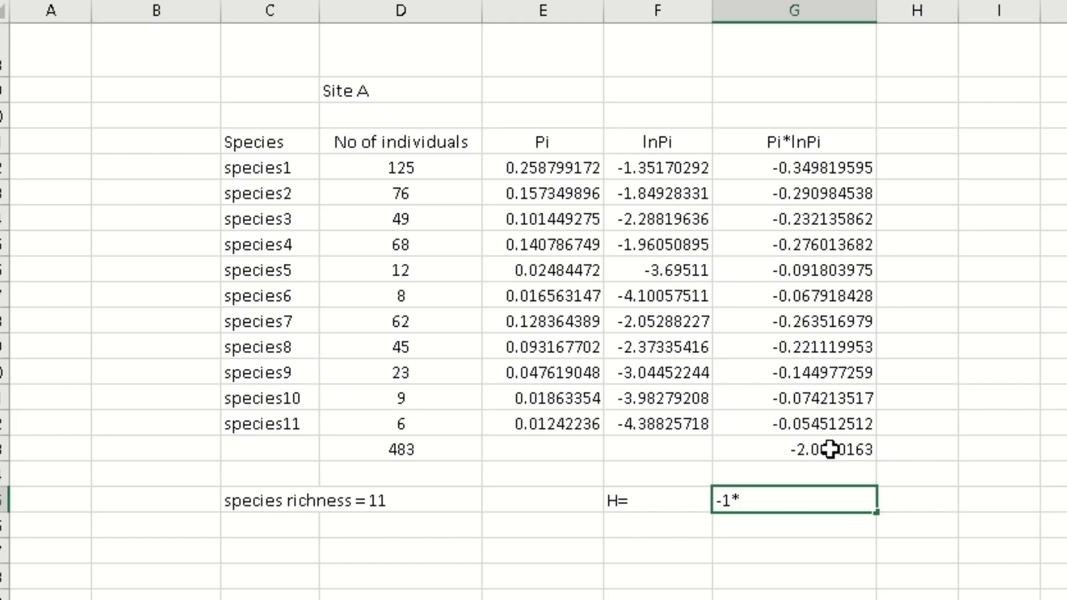
{"action": "left_click", "coordinate": [443, 370]}
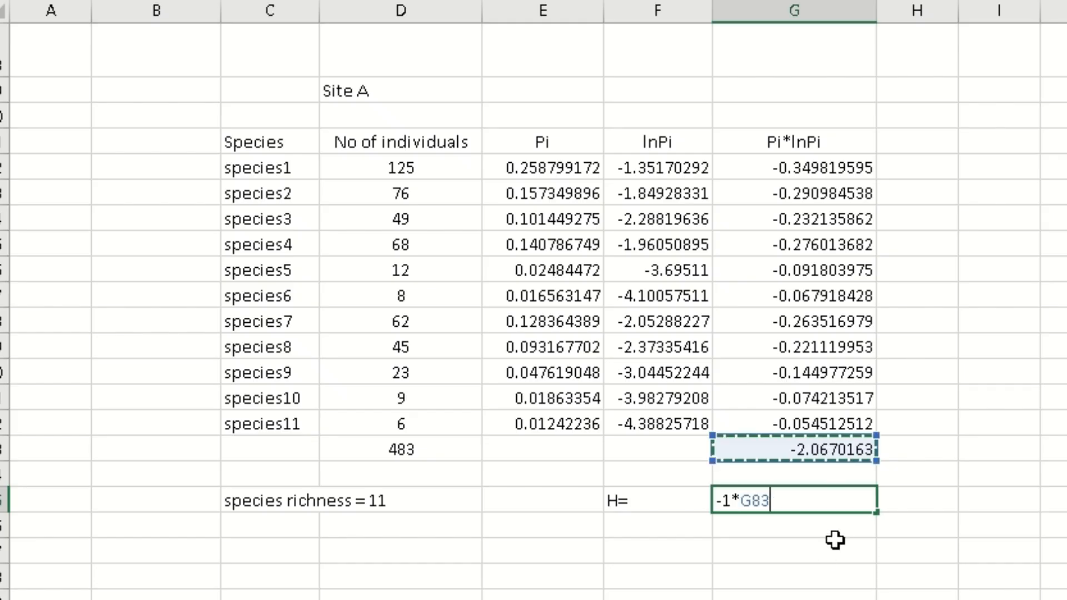
{"action": "key", "text": "Return"}
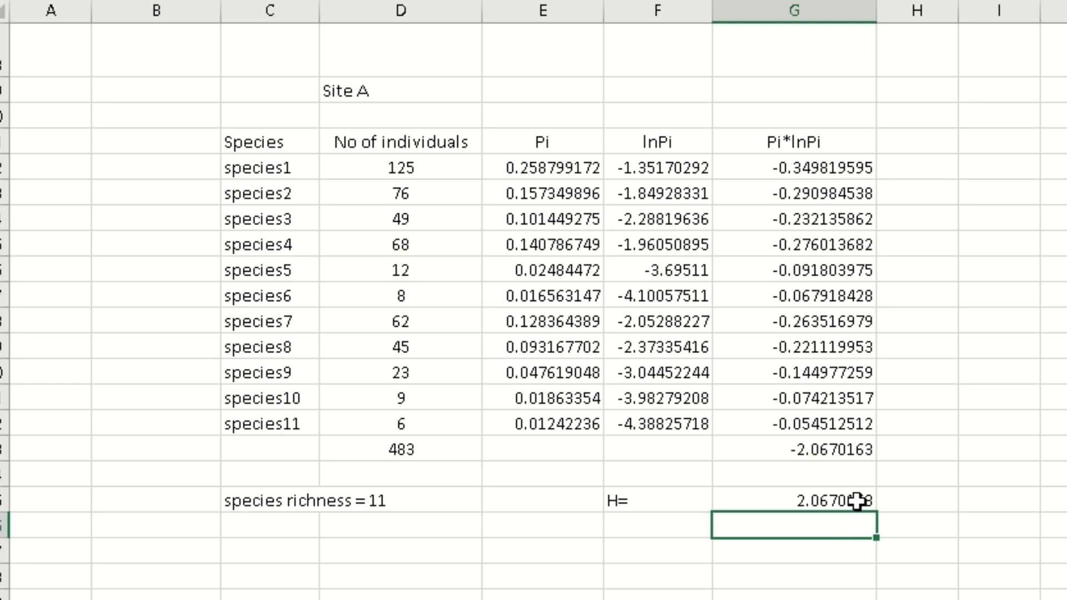
Give cells F85:G85, the H= label and 2.0670163, a yellow fill.
{"action": "left_click_drag", "start_coordinate": [653, 500], "coordinate": [862, 511]}
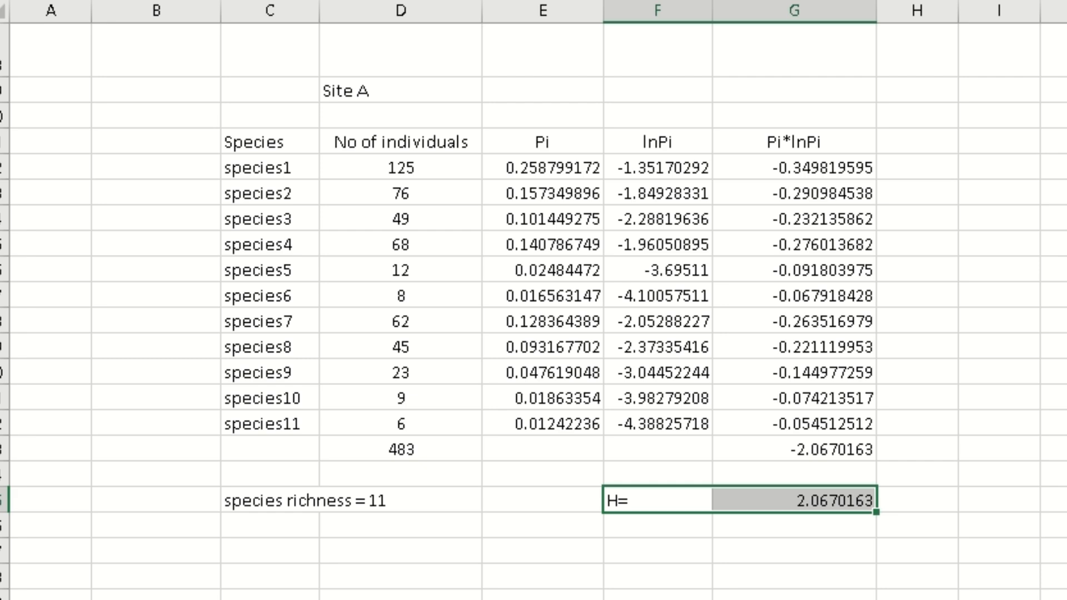
{"action": "left_click", "coordinate": [484, 1]}
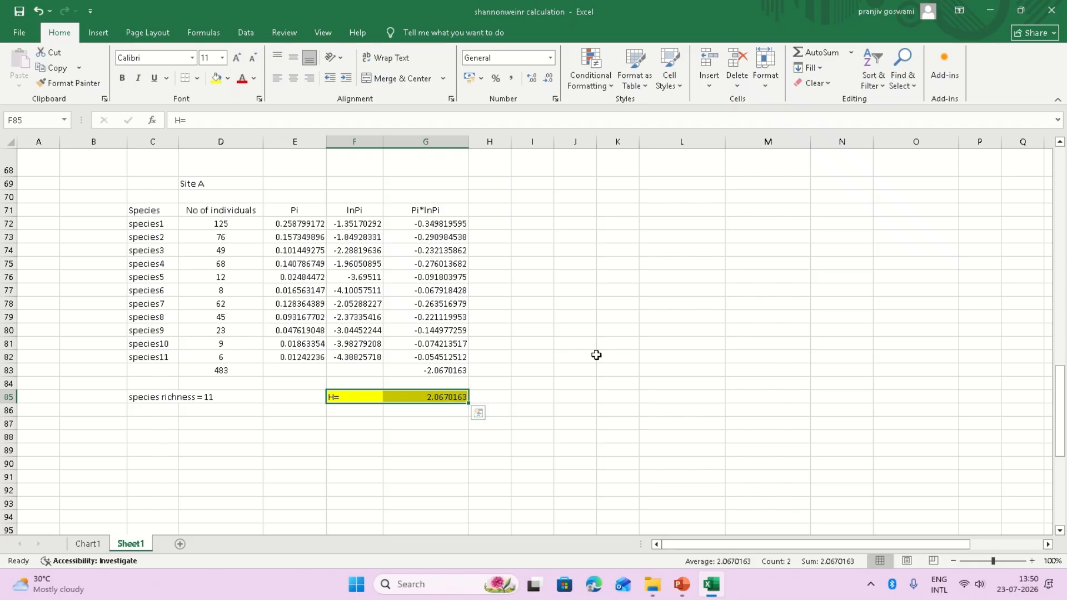
{"action": "scroll", "coordinate": [596, 354], "scroll_direction": "up", "scroll_amount": 4}
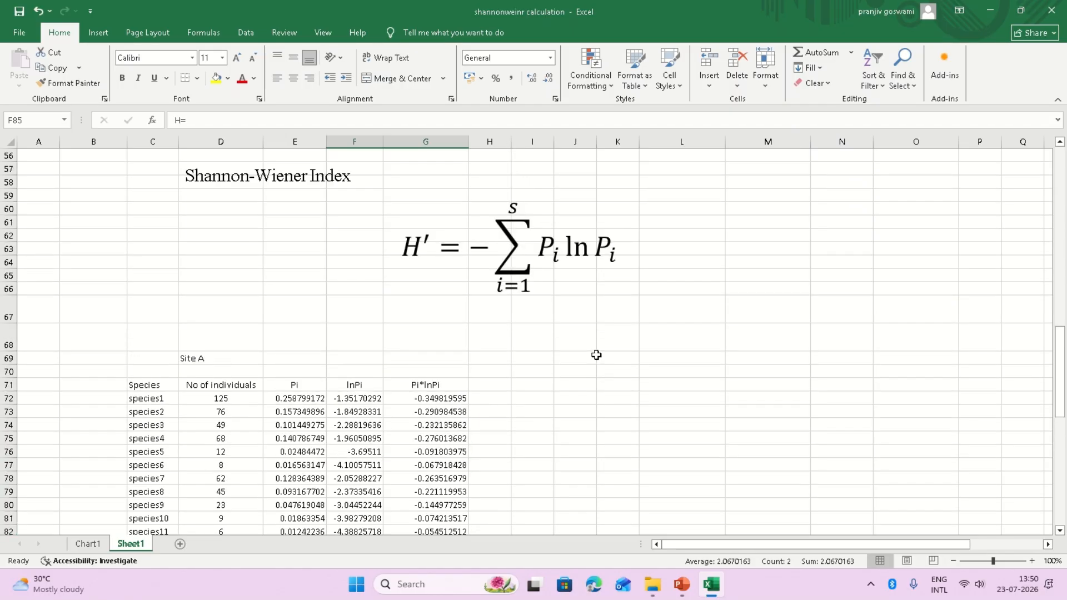
{"action": "scroll", "coordinate": [583, 365], "scroll_direction": "down", "scroll_amount": 4}
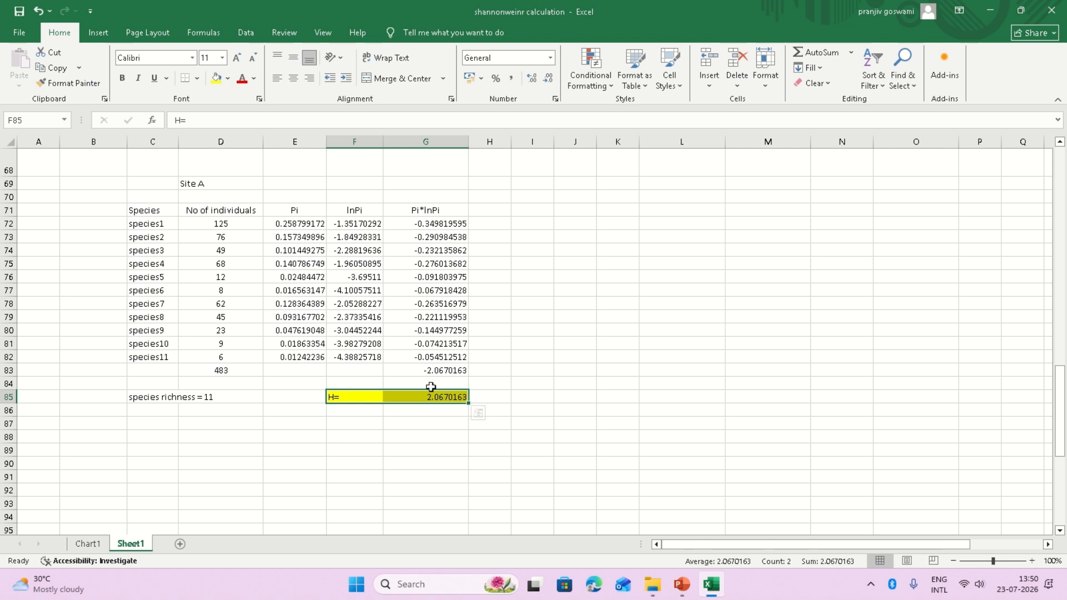
{"action": "left_click", "coordinate": [523, 438]}
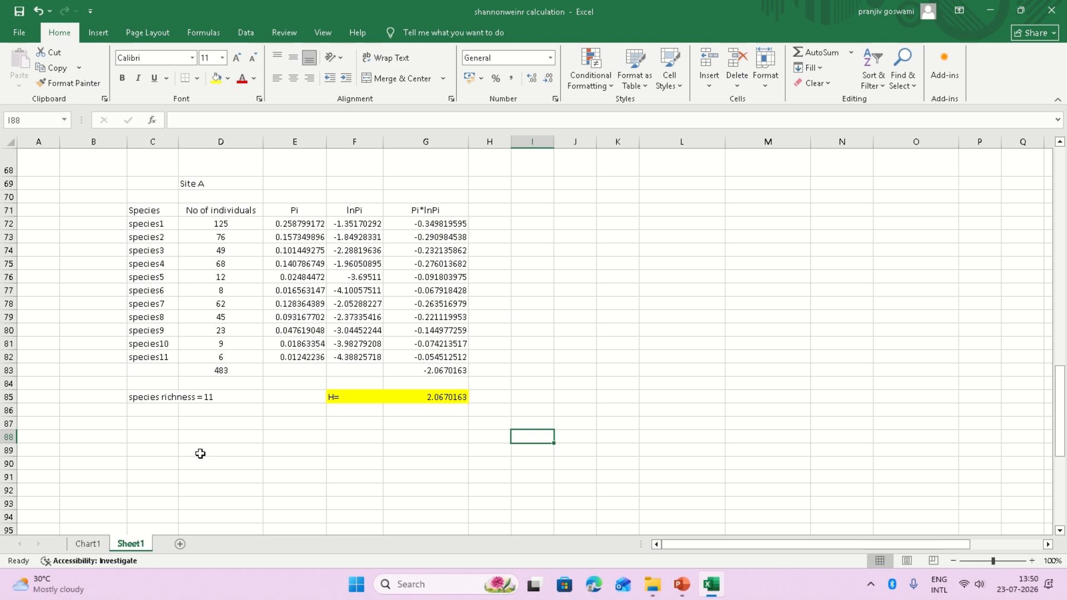
Type 'species evenness' in C86 under the species richness note.
{"action": "left_click", "coordinate": [156, 414]}
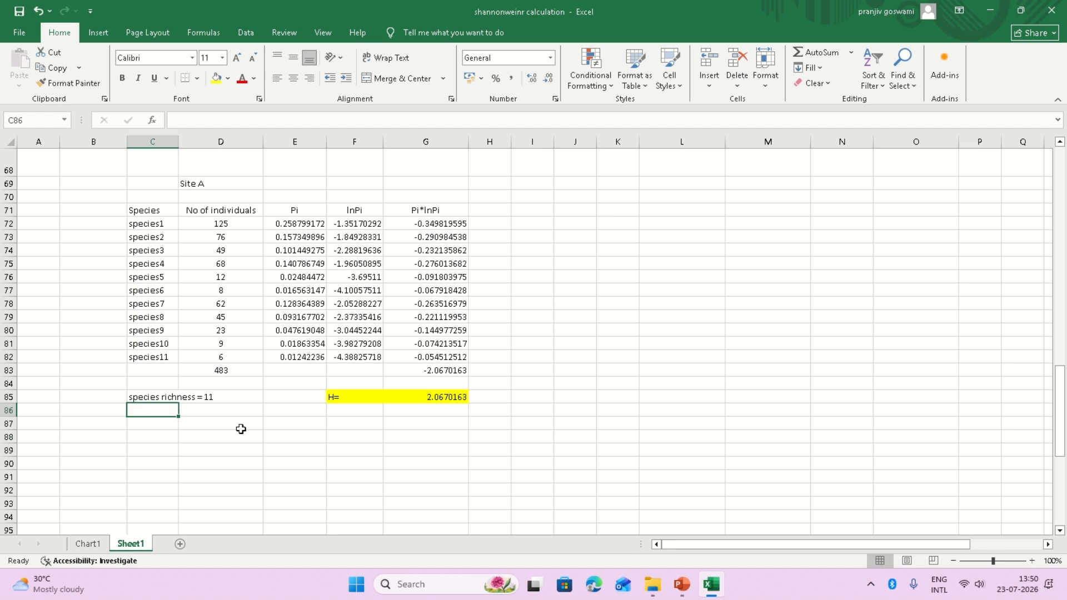
{"action": "type", "text": "so"}
{"action": "key", "text": "BackSpace"}
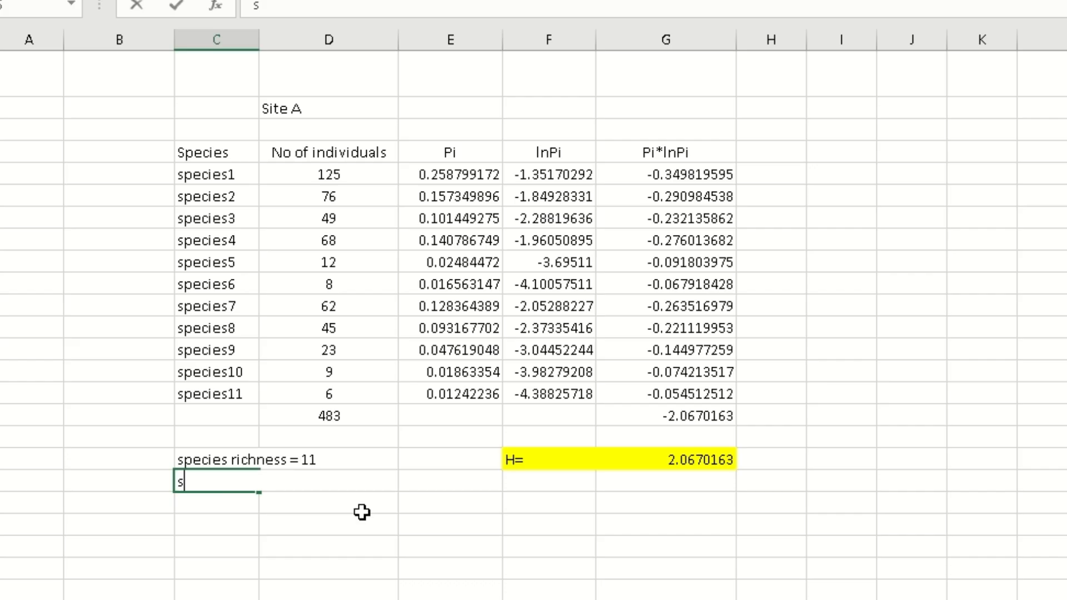
{"action": "type", "text": "pecies"}
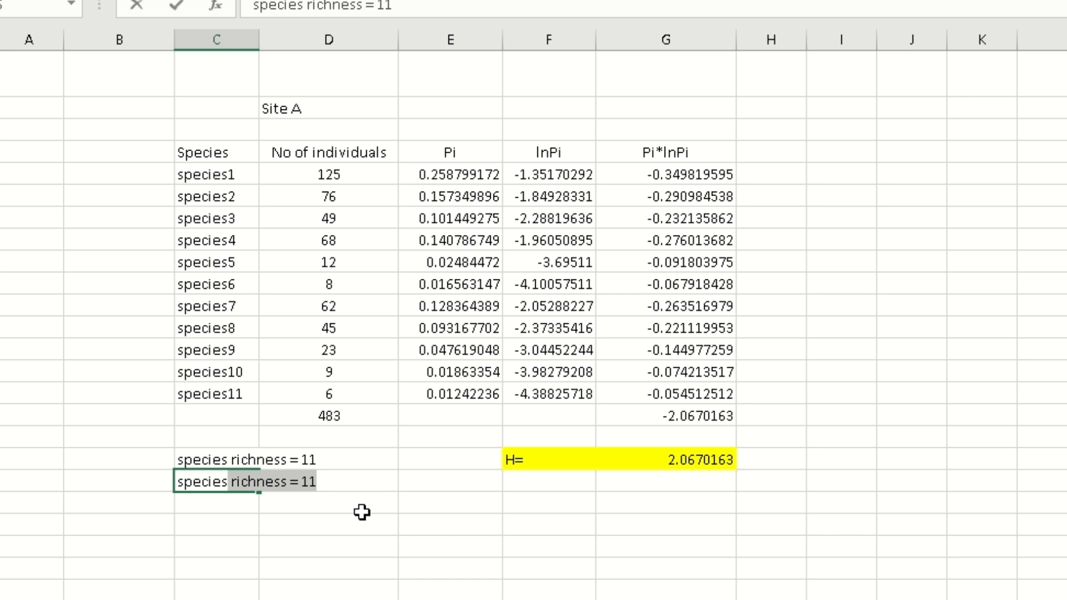
{"action": "type", "text": " evenne"}
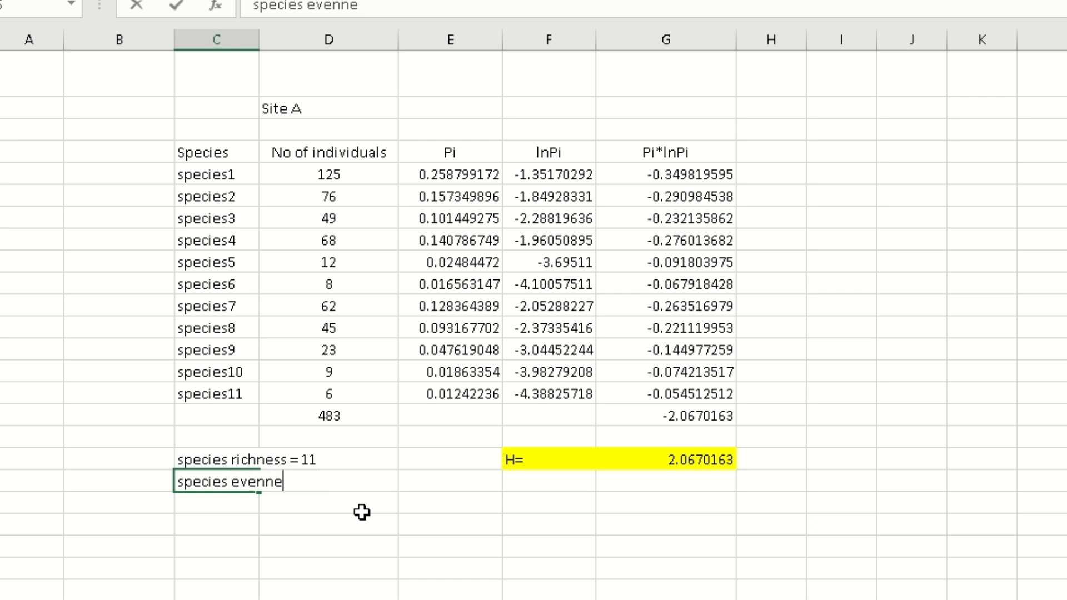
{"action": "type", "text": "ss"}
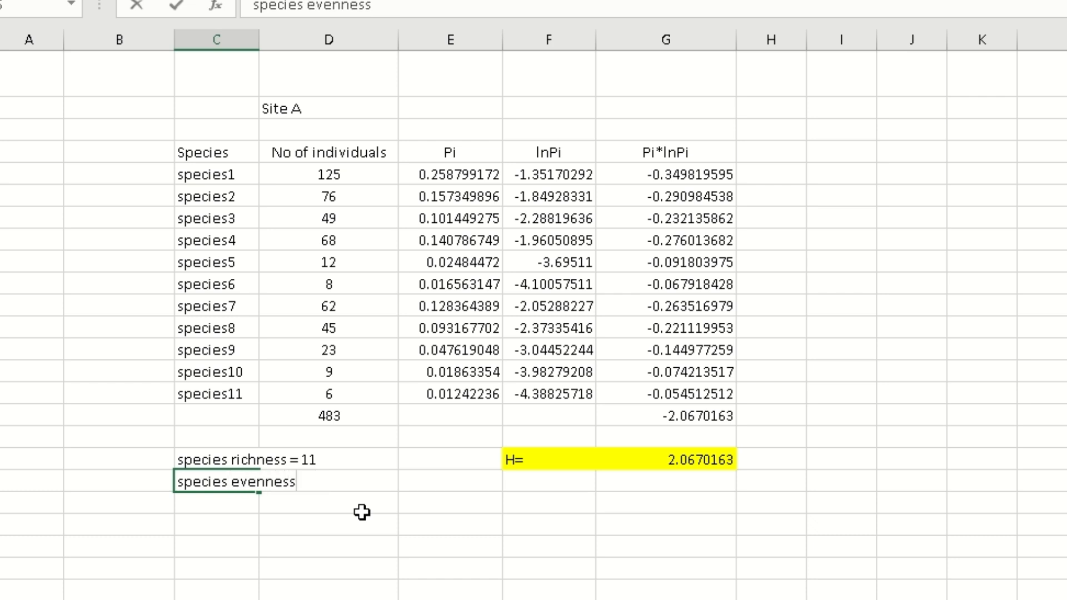
{"action": "left_click", "coordinate": [470, 524]}
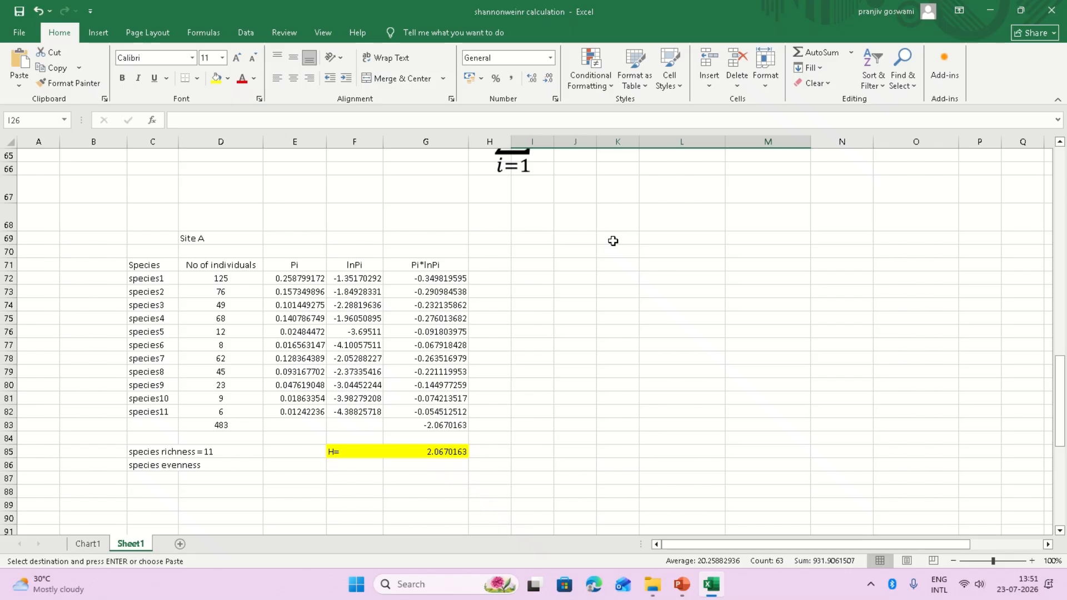
Paste the copied Site B table at K69, showing 483 individuals and a Pi*lnPi total of -1.93300999.
{"action": "left_click", "coordinate": [981, 109]}
{"action": "right_click", "coordinate": [981, 108]}
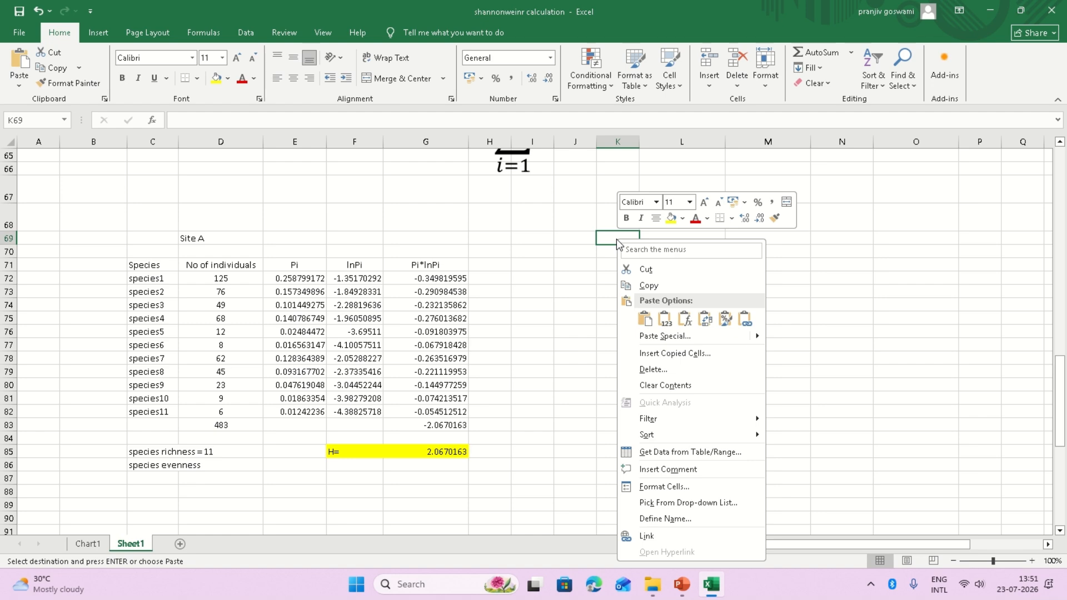
{"action": "left_click", "coordinate": [657, 320]}
{"action": "left_click", "coordinate": [992, 384]}
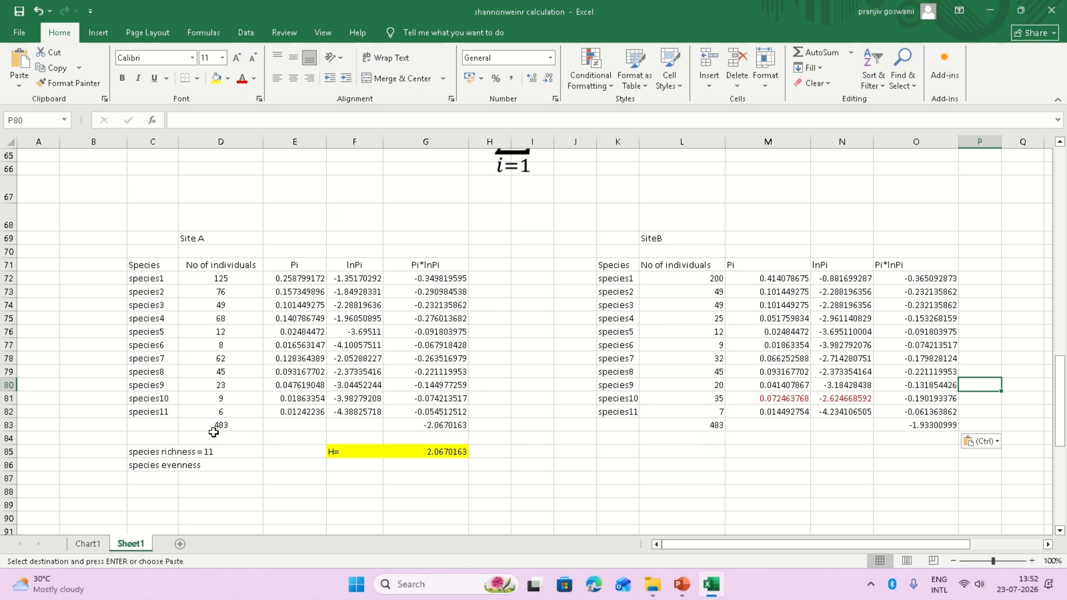
Enter 'H=' in N85 and the formula =-1*O83 in O85 for Site B's H value.
{"action": "left_click", "coordinate": [839, 454]}
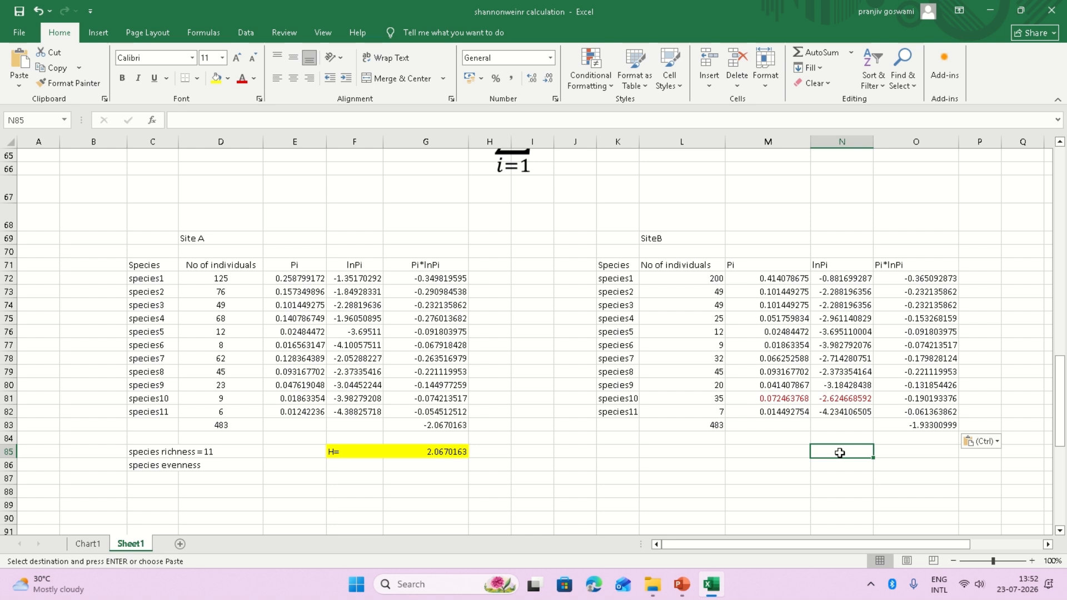
{"action": "type", "text": "H="}
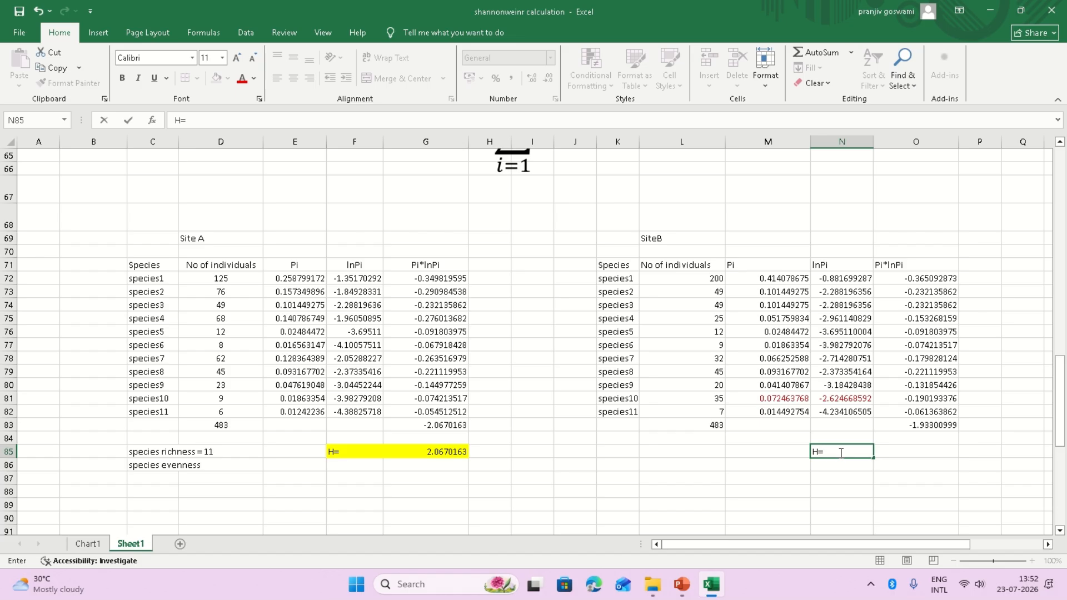
{"action": "left_click", "coordinate": [897, 450]}
{"action": "type", "text": "-1*"}
{"action": "left_click", "coordinate": [929, 425]}
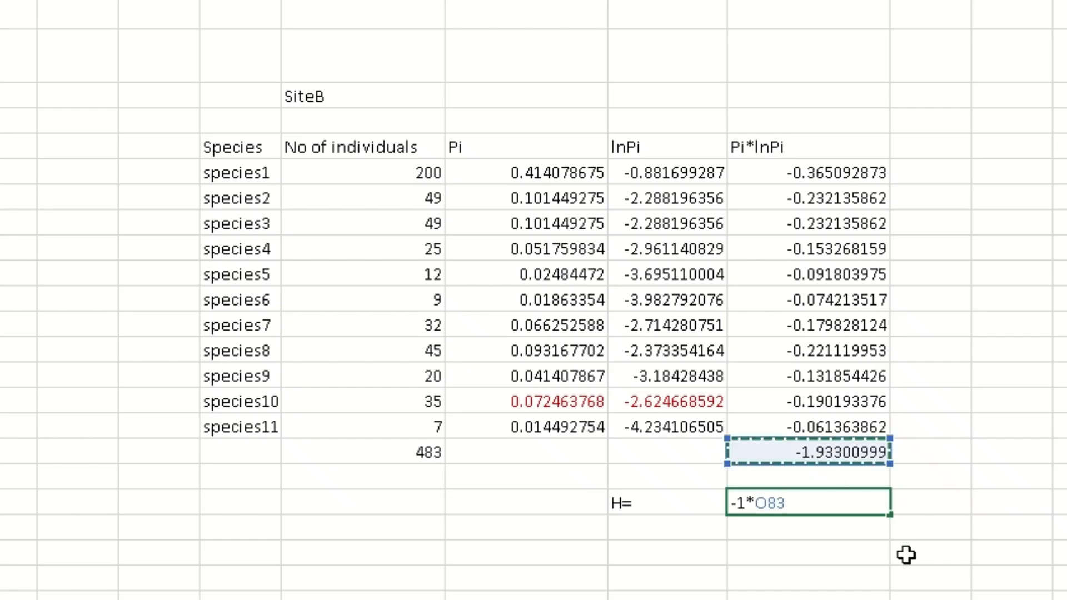
{"action": "key", "text": "Return"}
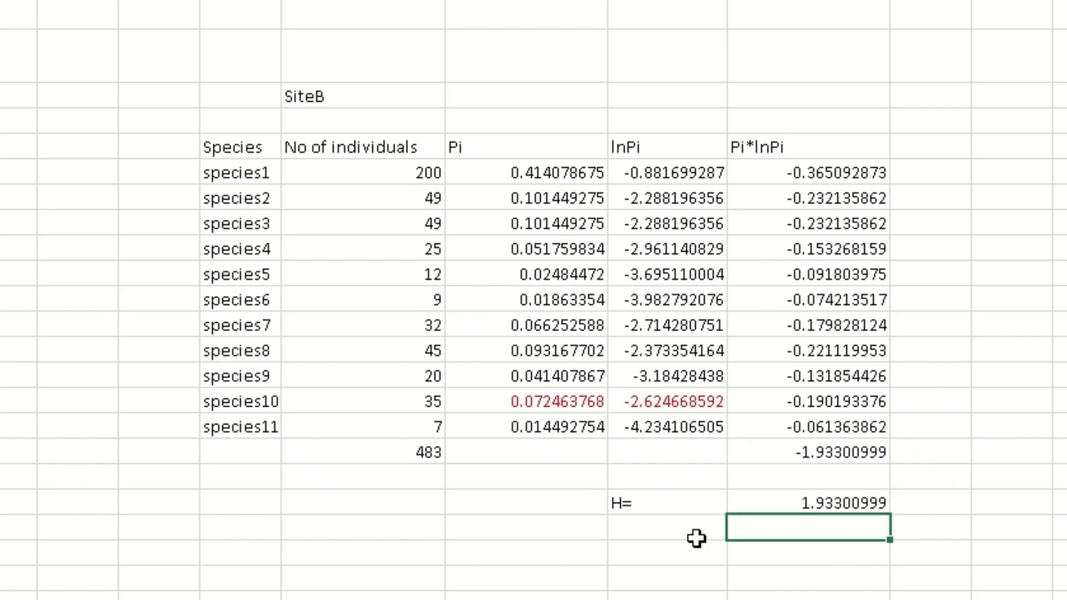
Fill N85:O85 yellow and add a 'species evenness' label in L87.
{"action": "left_click_drag", "start_coordinate": [621, 503], "coordinate": [806, 503]}
{"action": "left_click", "coordinate": [216, 78]}
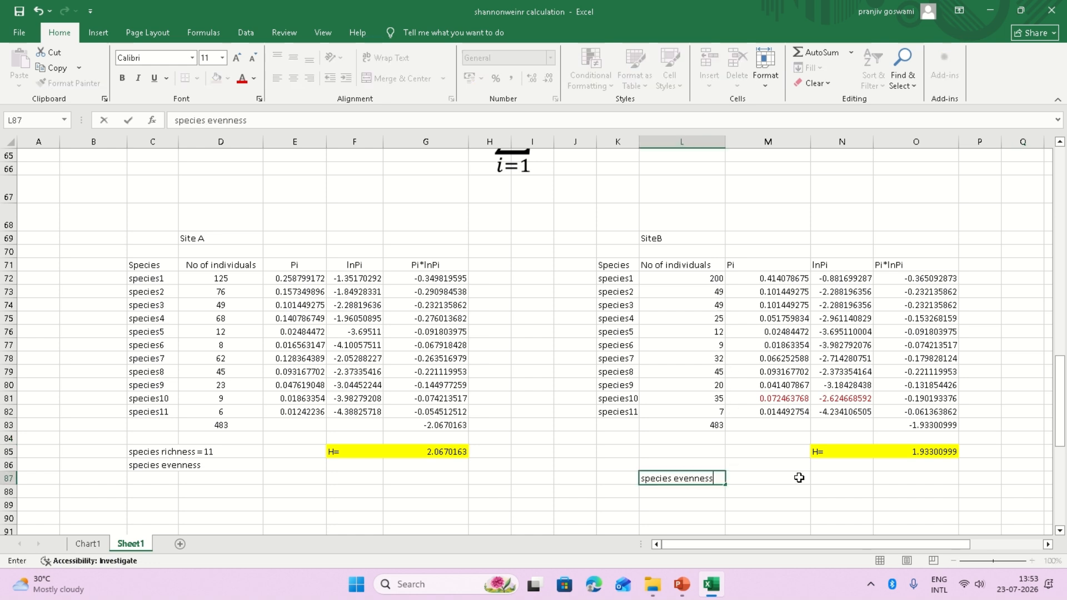
{"action": "left_click", "coordinate": [800, 480]}
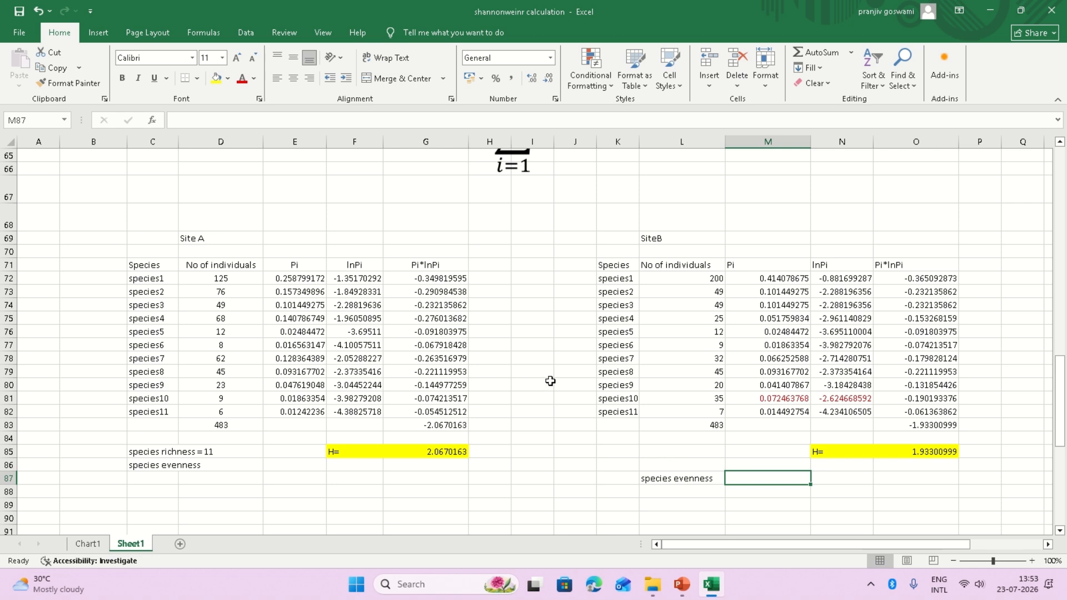
{"action": "scroll", "coordinate": [550, 381], "scroll_direction": "down", "scroll_amount": 2}
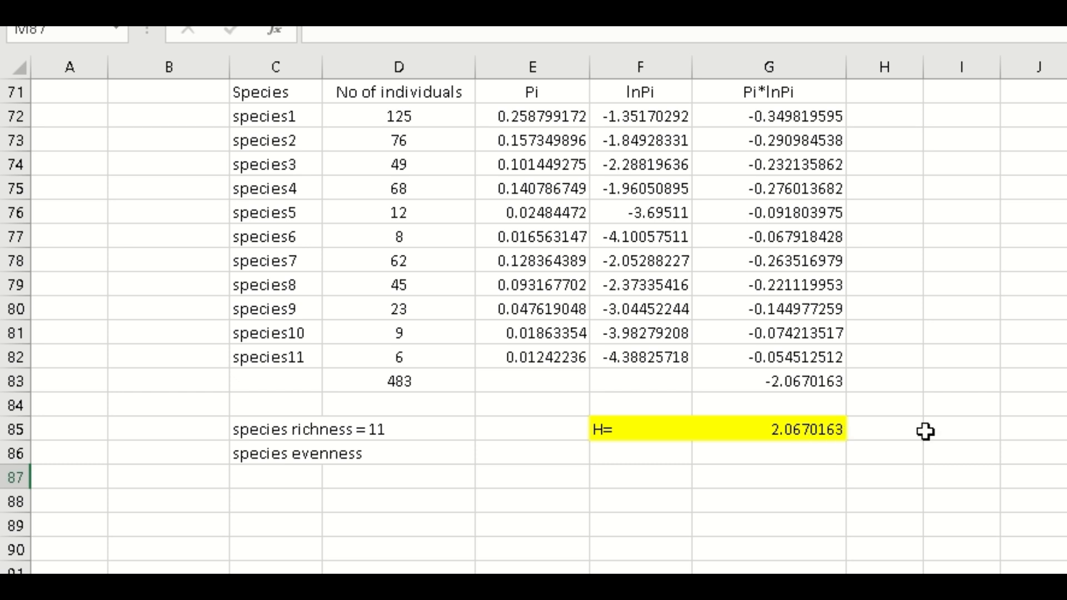
{"action": "scroll", "coordinate": [925, 431], "scroll_direction": "up", "scroll_amount": 2}
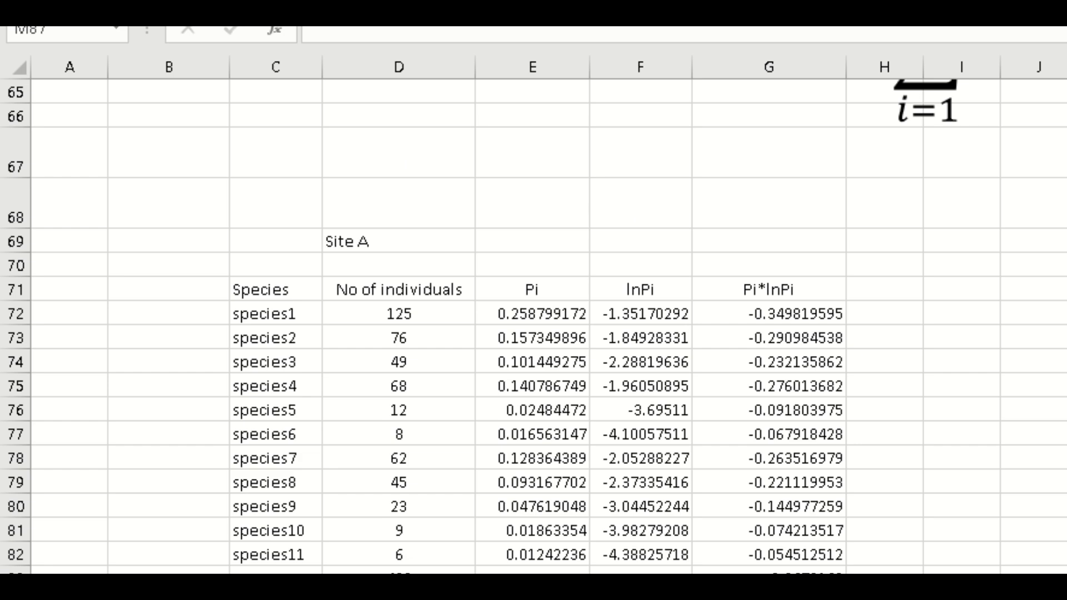
{"action": "scroll", "coordinate": [809, 570], "scroll_direction": "down", "scroll_amount": 2}
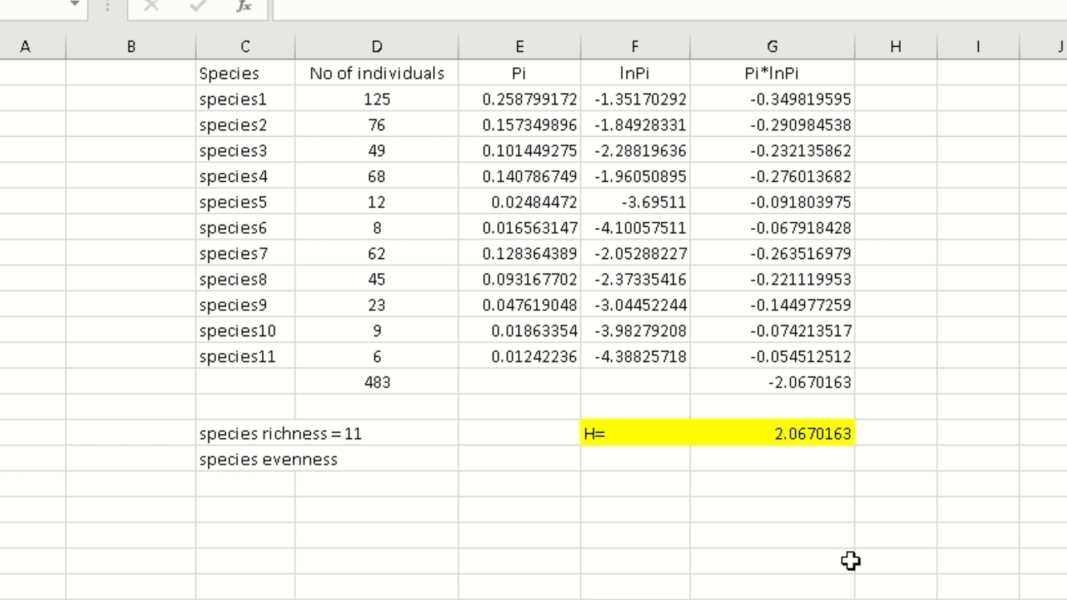
Enter =EXP(G85) in G88, giving 7.901213067 for Site A.
{"action": "left_click", "coordinate": [766, 509]}
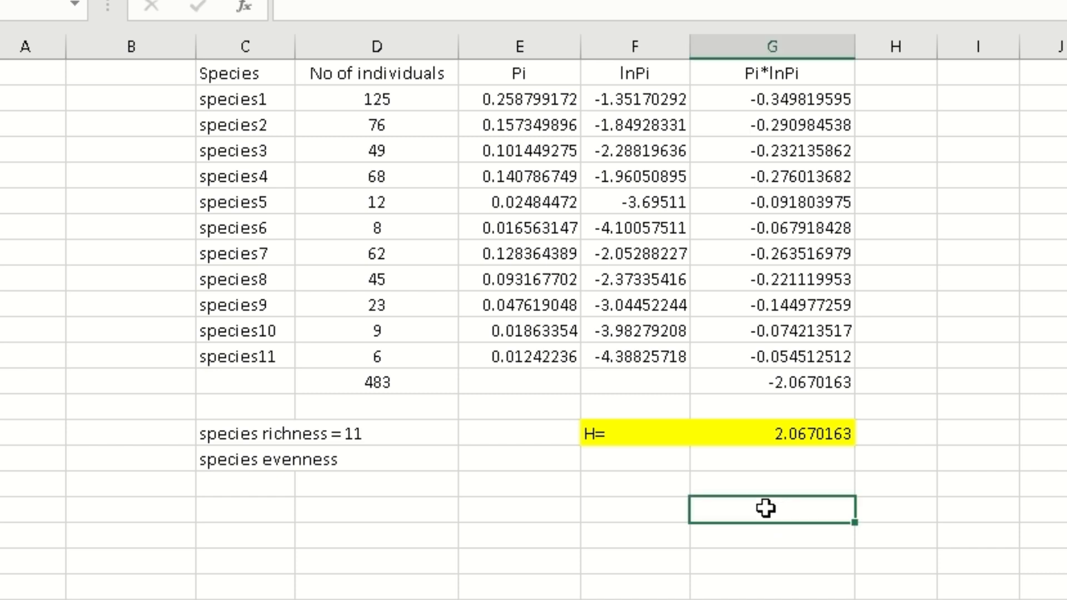
{"action": "type", "text": "=exp"}
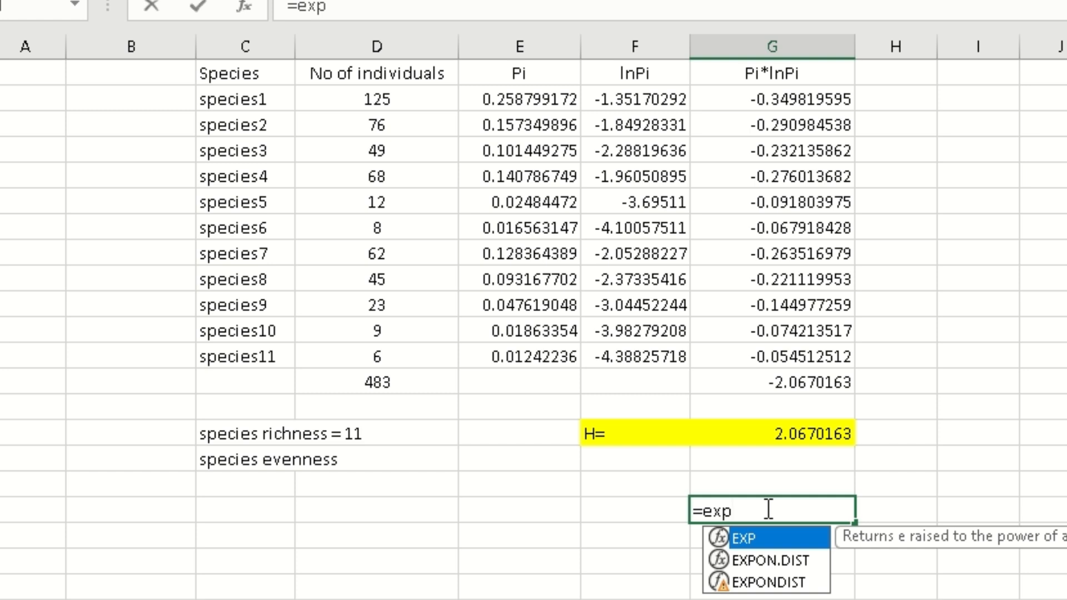
{"action": "type", "text": "("}
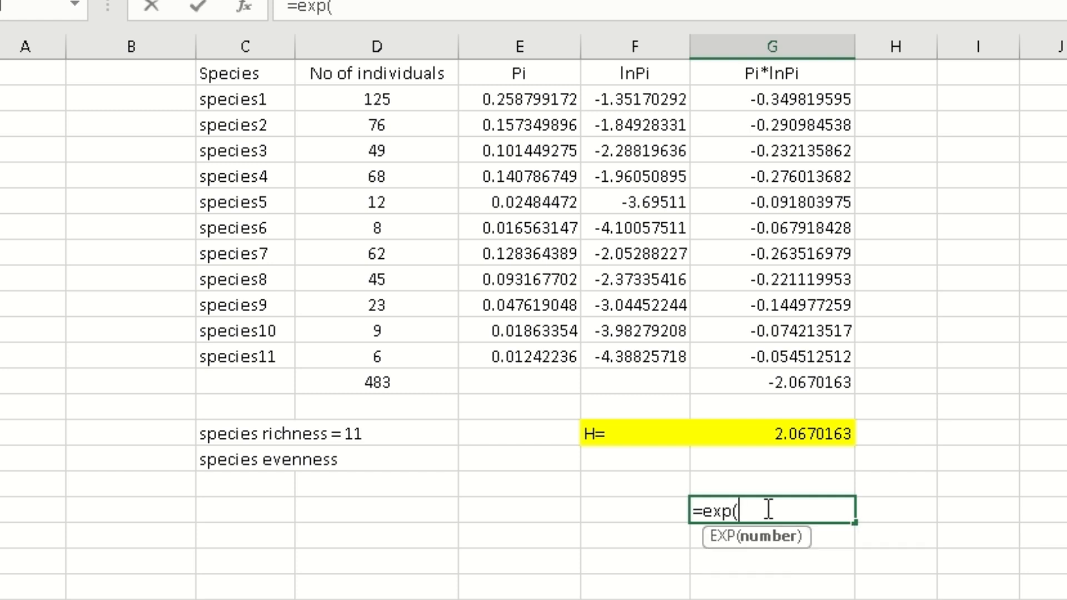
{"action": "left_click", "coordinate": [824, 439]}
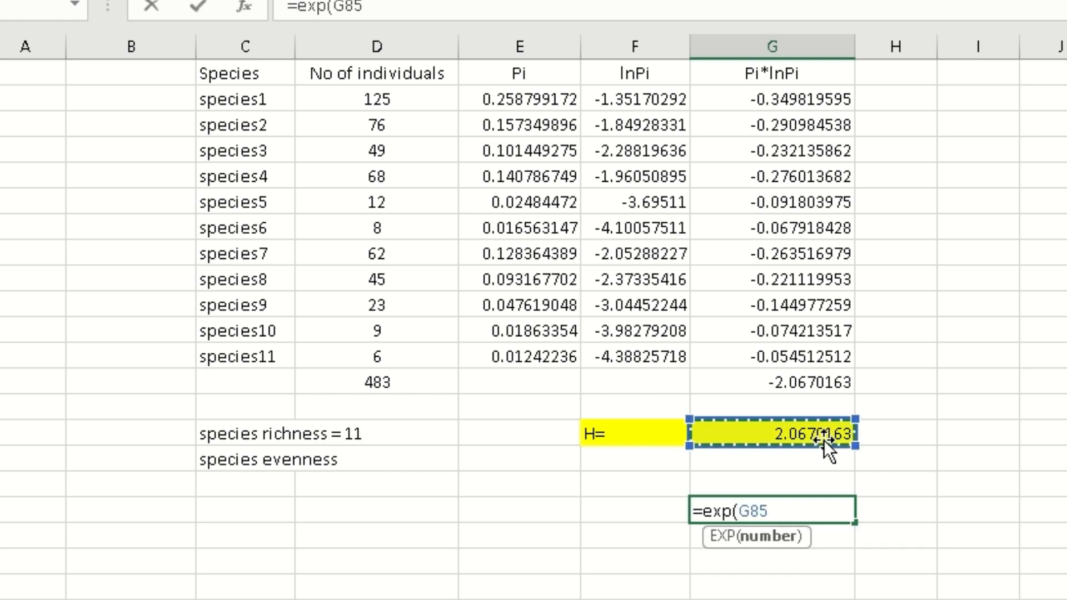
{"action": "type", "text": ")"}
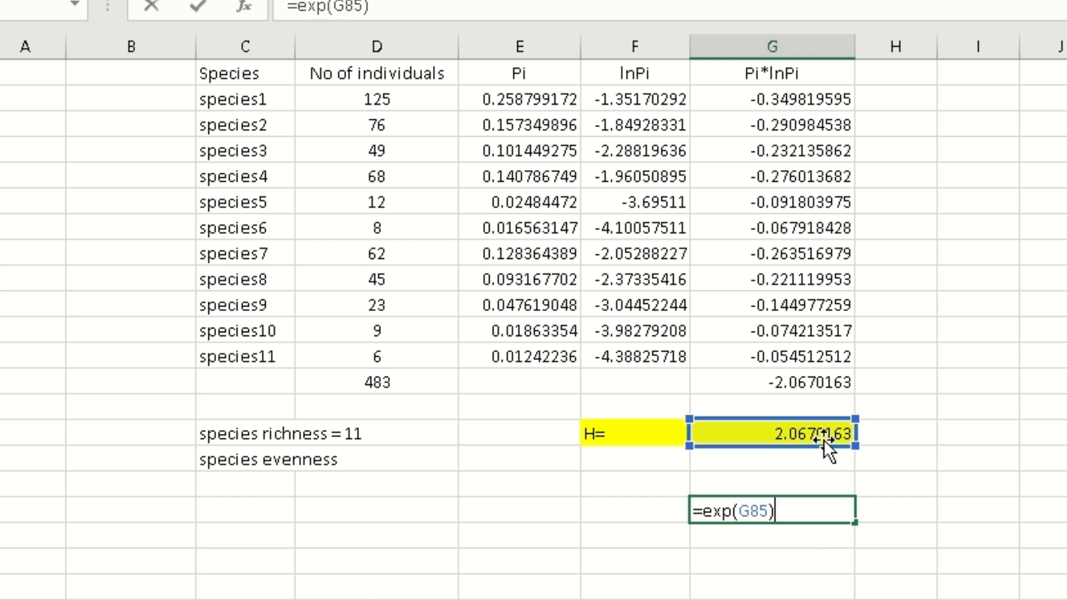
{"action": "key", "text": "Return"}
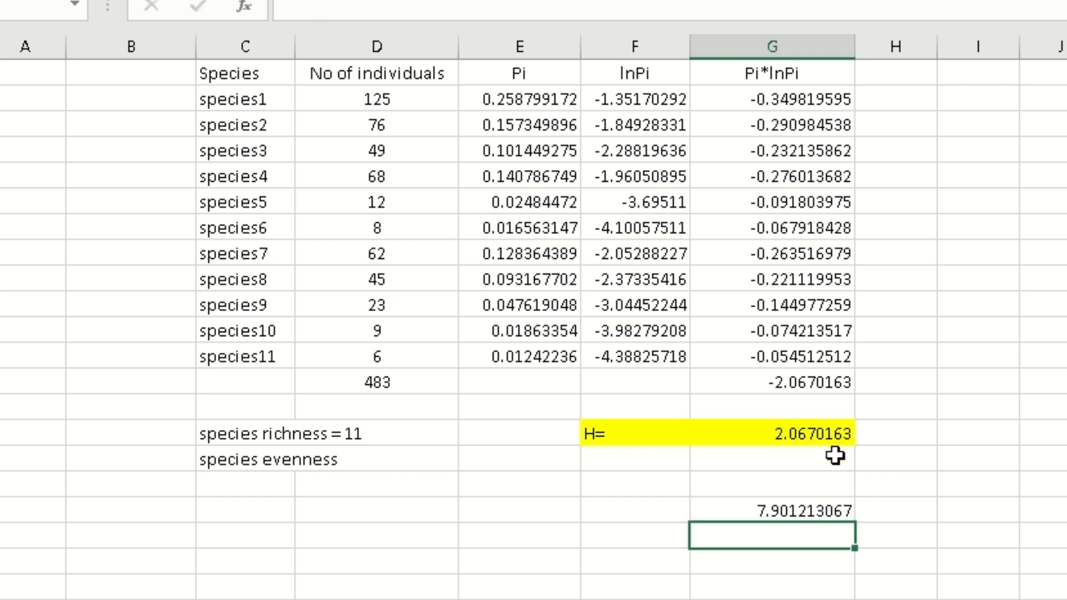
{"action": "left_click", "coordinate": [795, 509]}
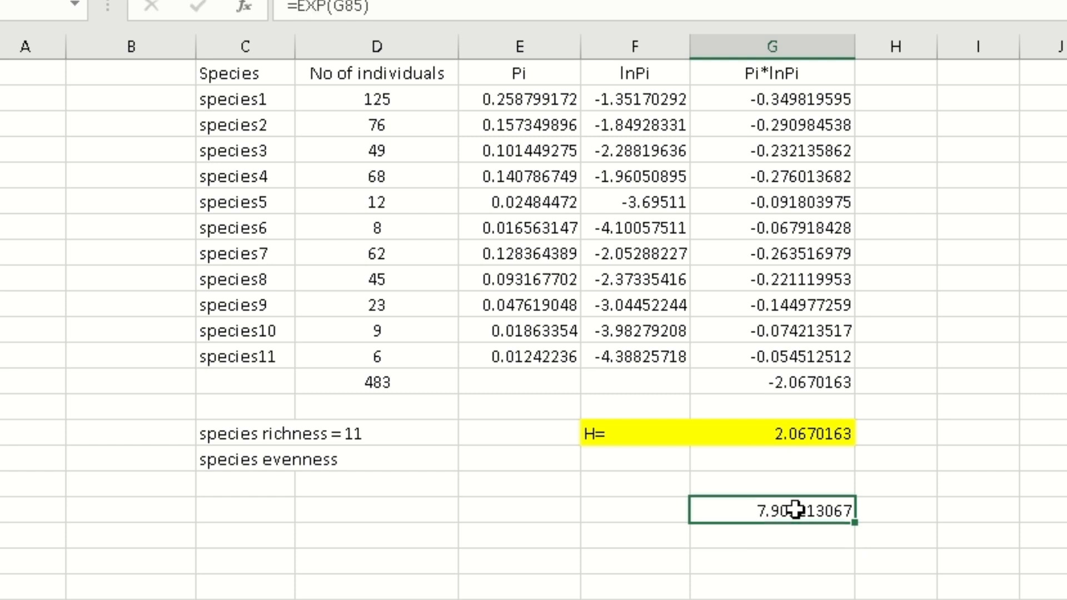
{"action": "left_click", "coordinate": [634, 514]}
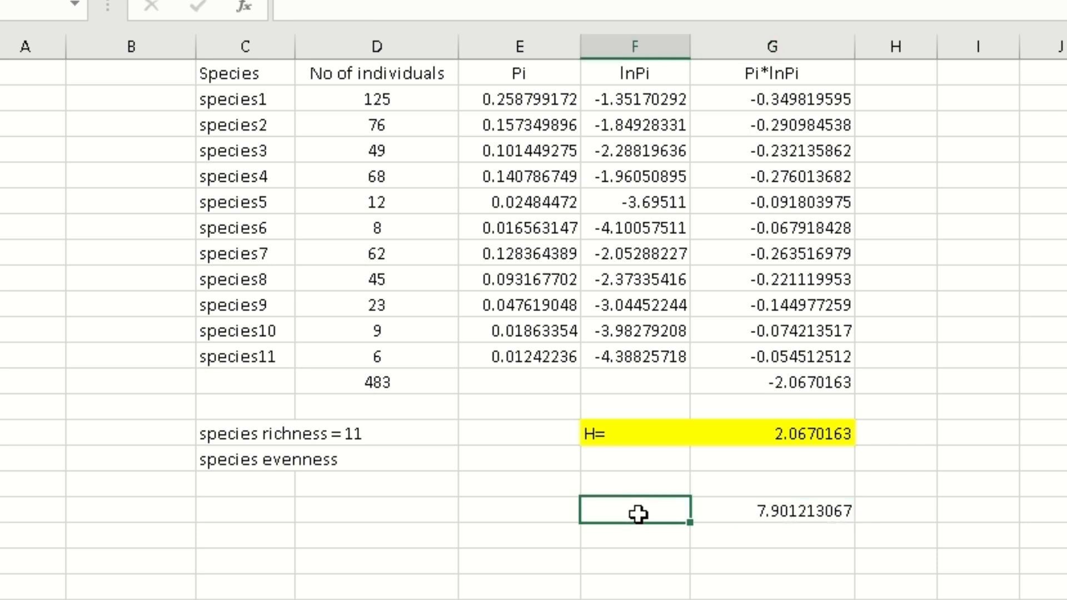
Type 'effective number of species' as the label in F88.
{"action": "type", "text": "effective"}
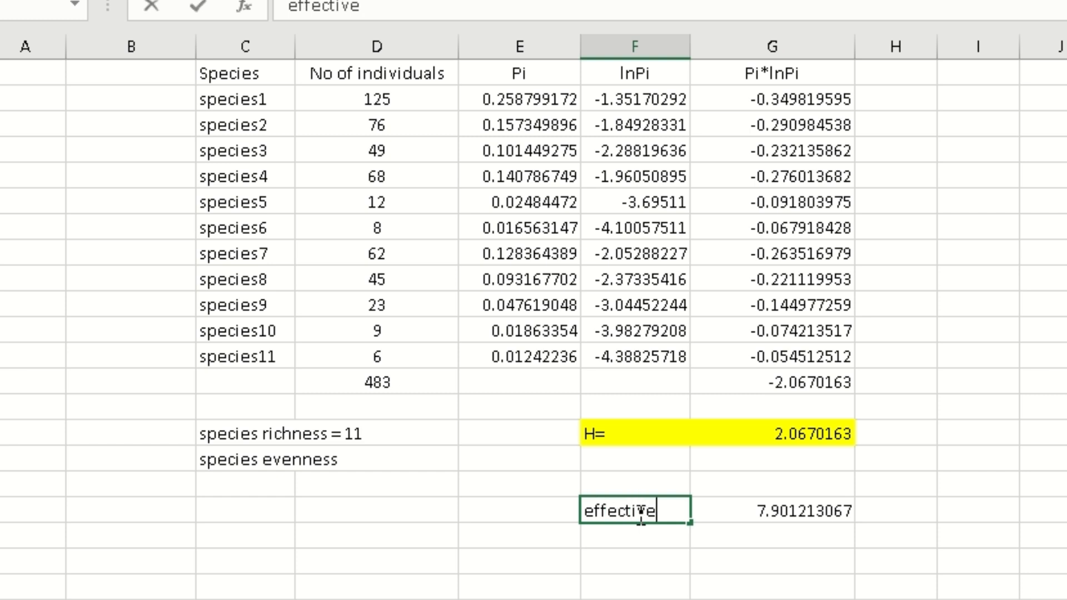
{"action": "type", "text": " number "}
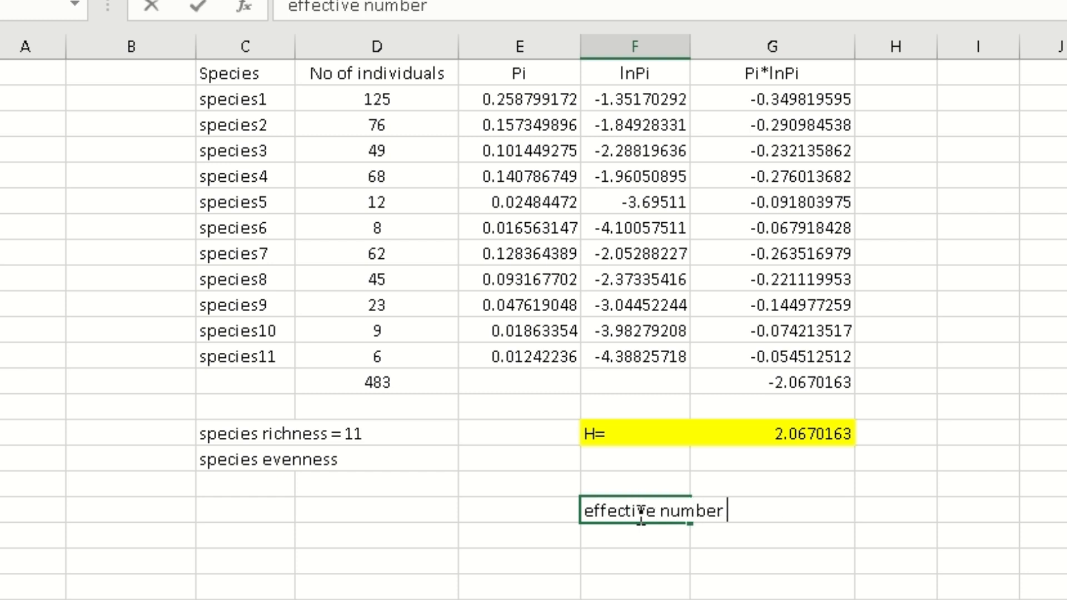
{"action": "type", "text": "of speci"}
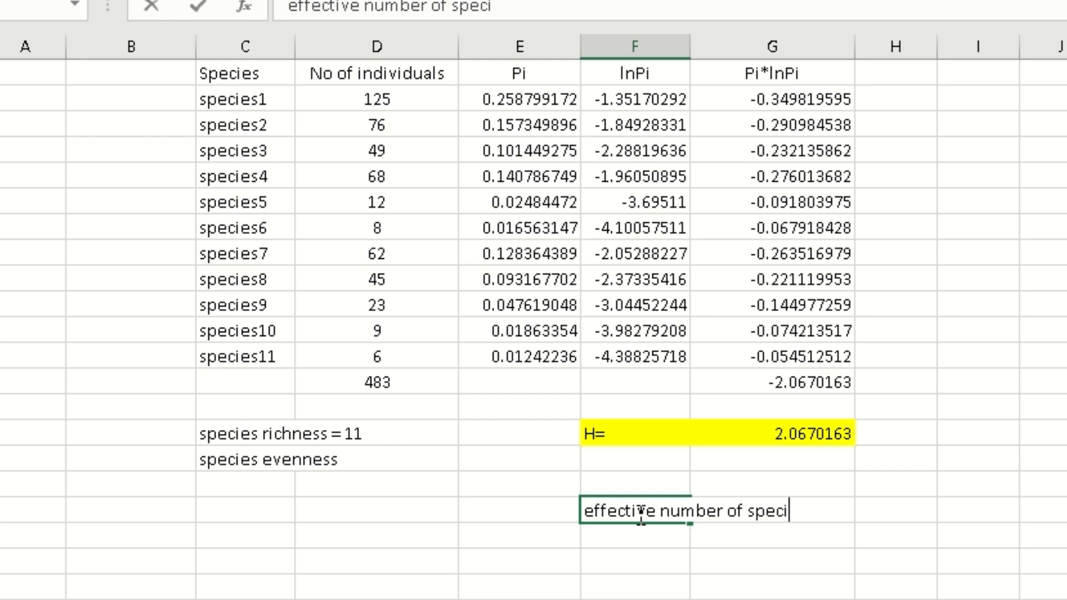
{"action": "type", "text": "es"}
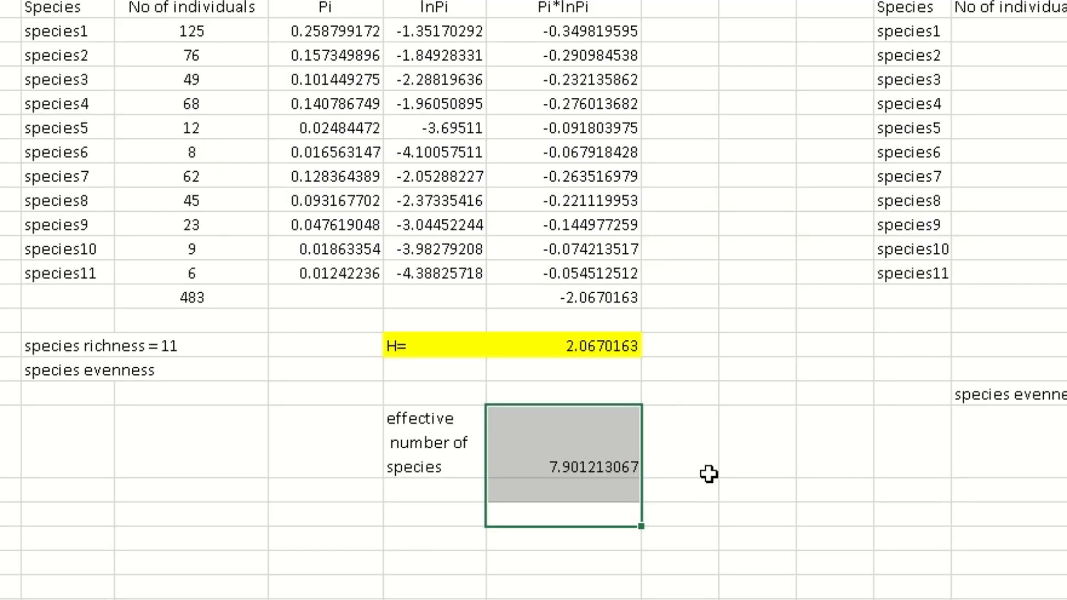
{"action": "left_click", "coordinate": [709, 474]}
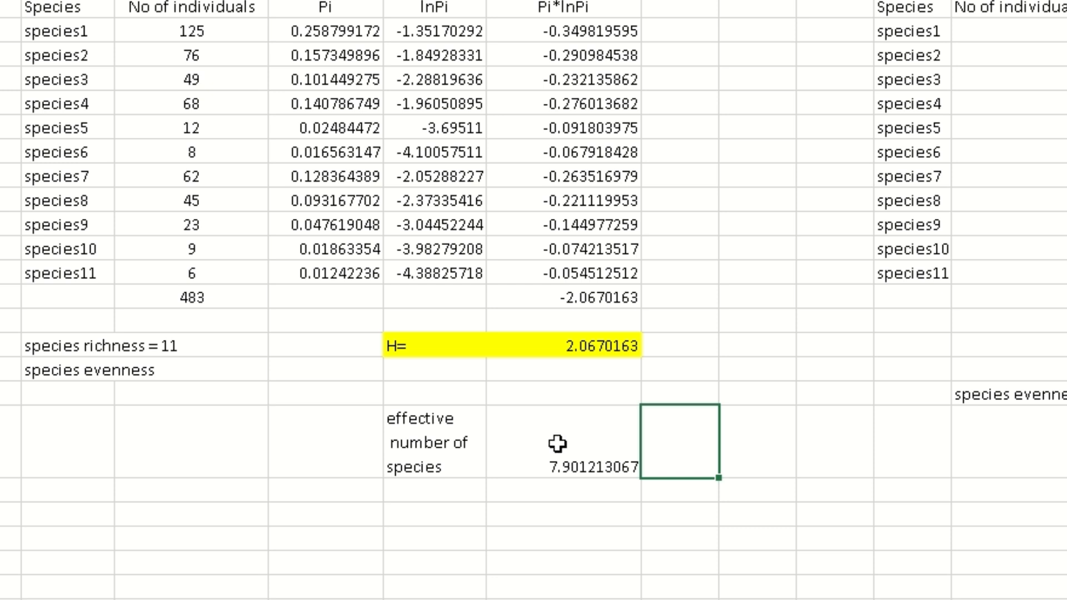
Add the explanatory note and the 'Diversity equivalent to 7.901213067 equally common species' picture below the result.
{"action": "left_click", "coordinate": [443, 523]}
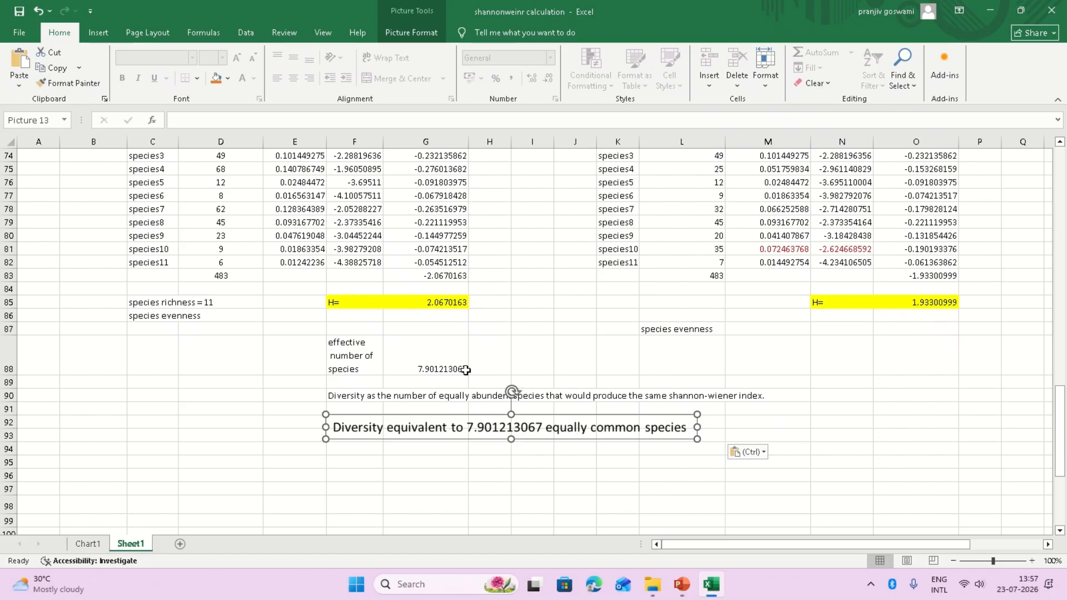
{"action": "scroll", "coordinate": [161, 280], "scroll_direction": "up", "scroll_amount": 2}
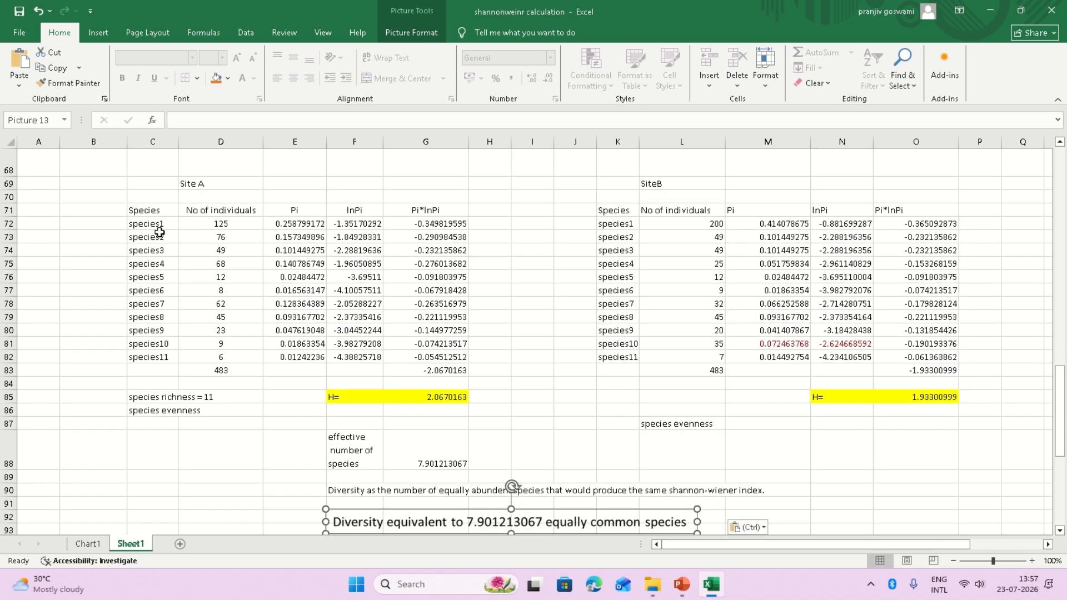
{"action": "scroll", "coordinate": [583, 395], "scroll_direction": "down", "scroll_amount": 3}
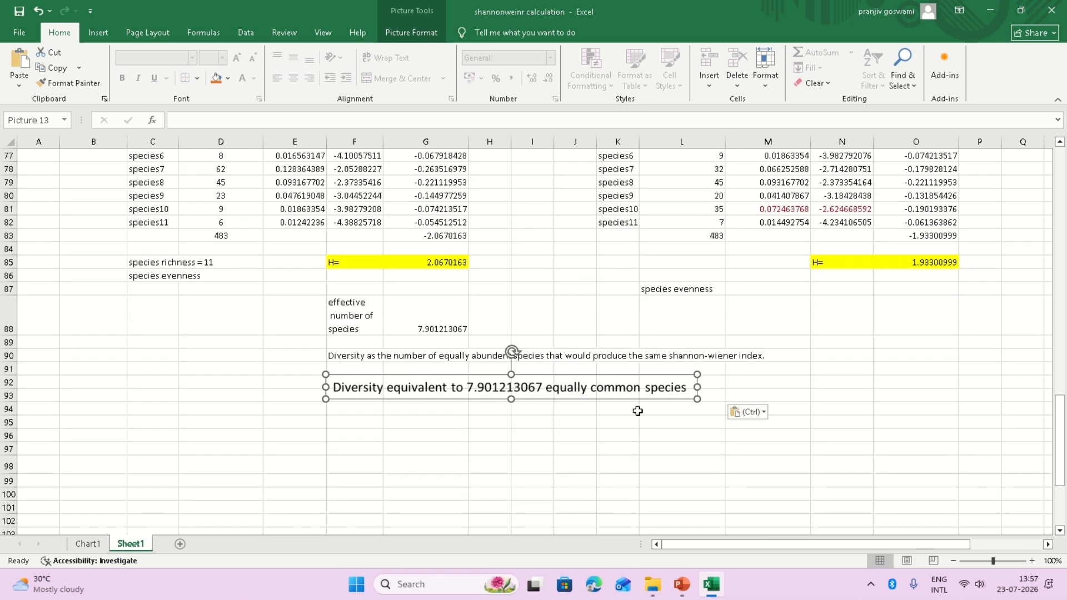